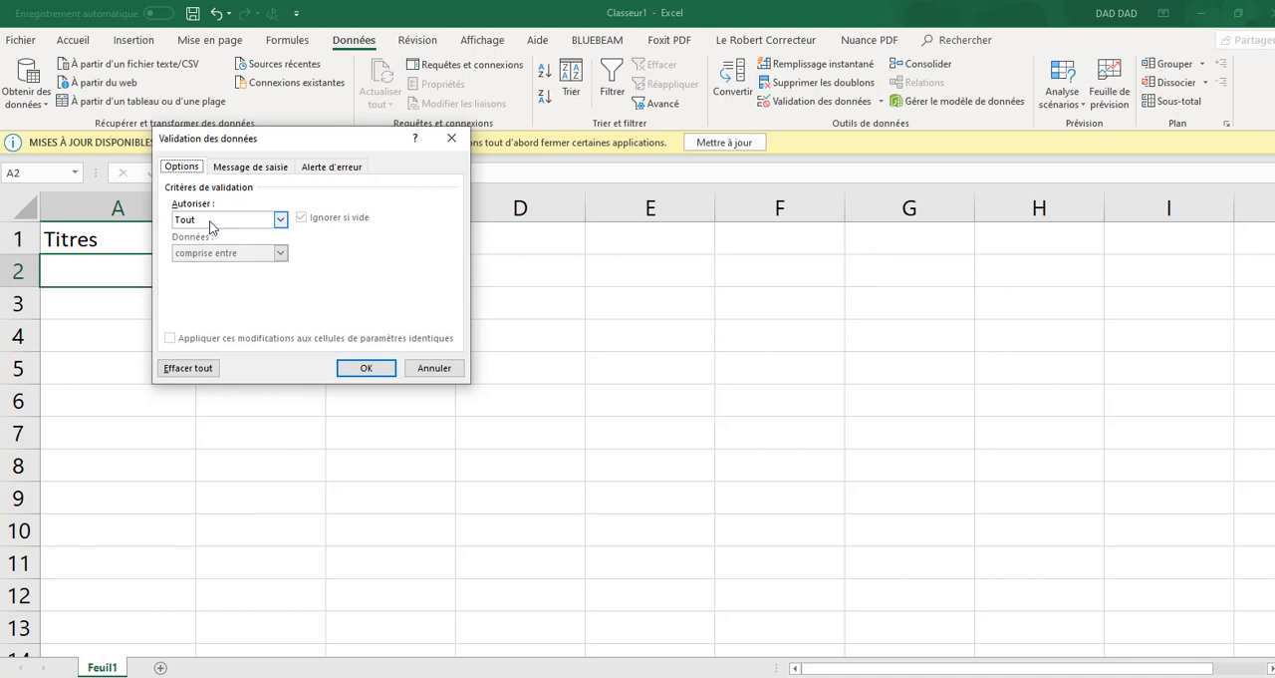
Restrict cell A2 with a Liste validation whose source is Madame;Mademoiselle;Monsieur
click(280, 219)
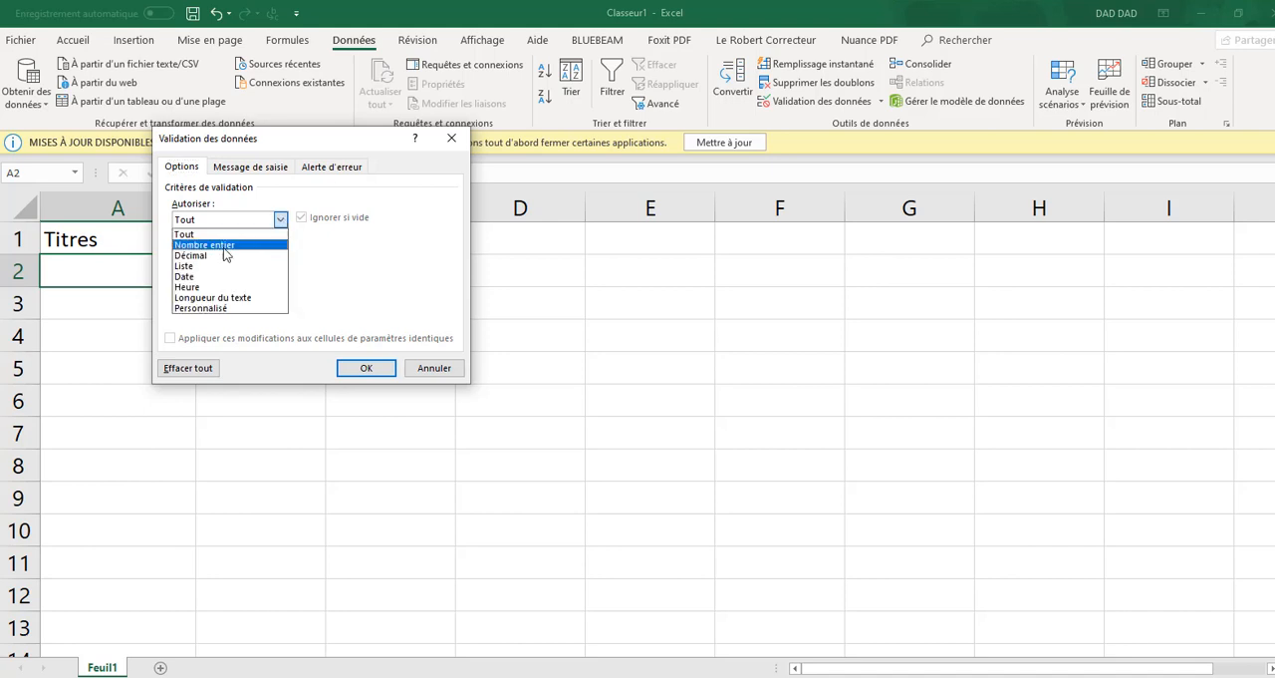
click(193, 269)
click(209, 287)
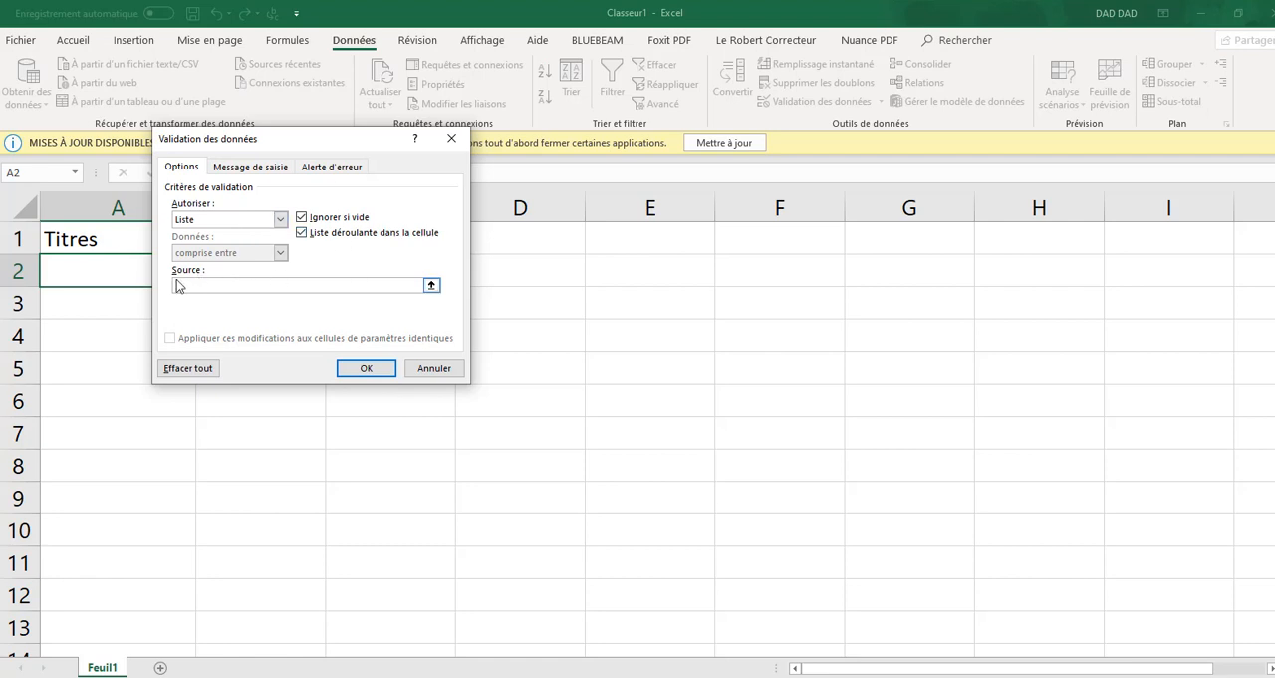
text(Madame)
text(;)
key(Caps_Lock)
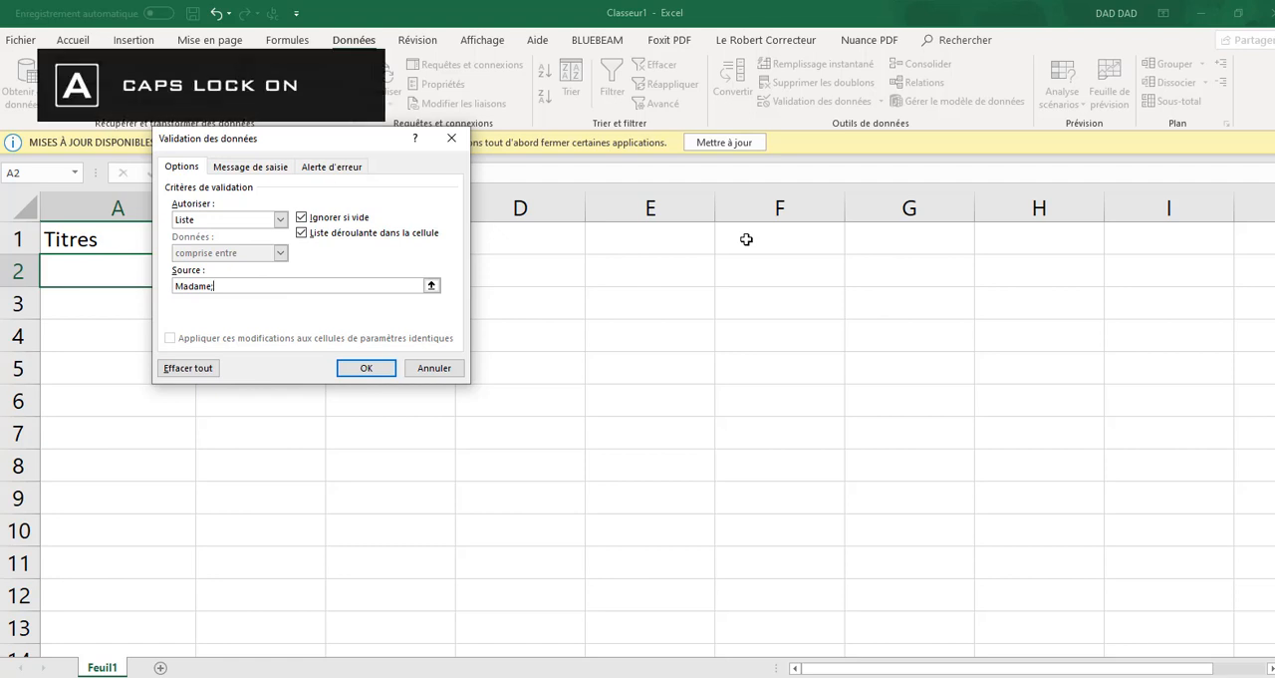
text(M)
key(Caps_Lock)
text(ademoi)
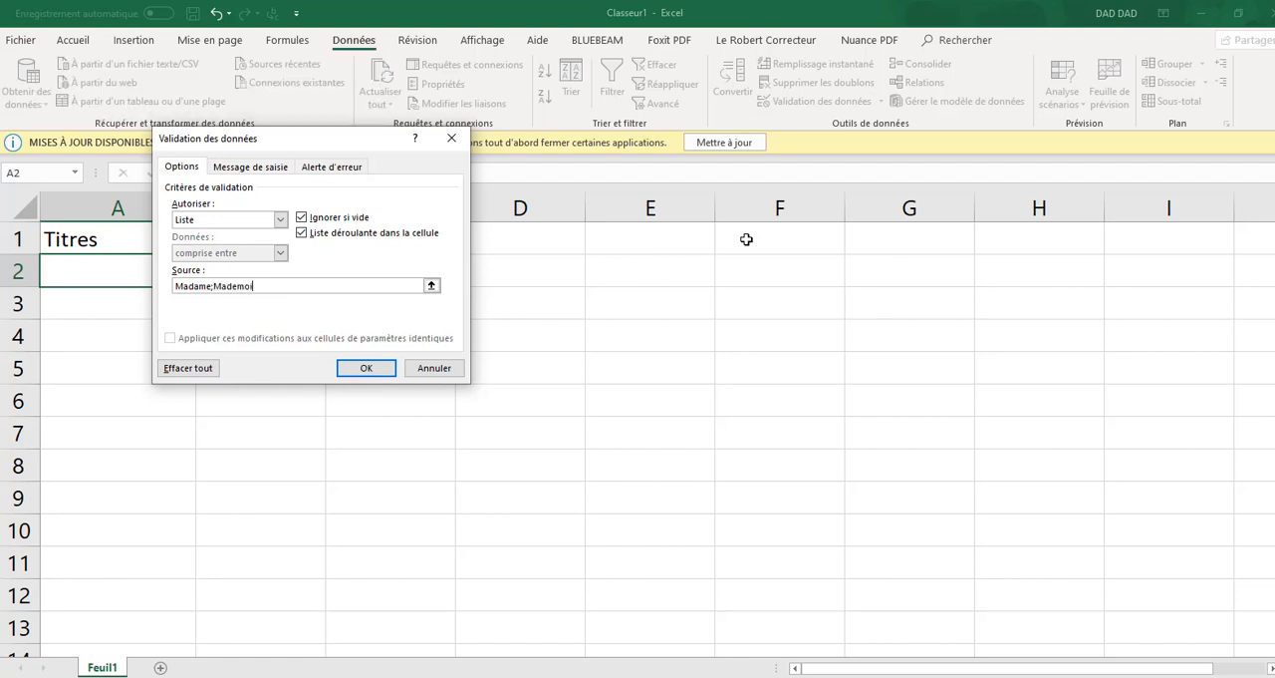
text(selle;Monsieur)
click(365, 369)
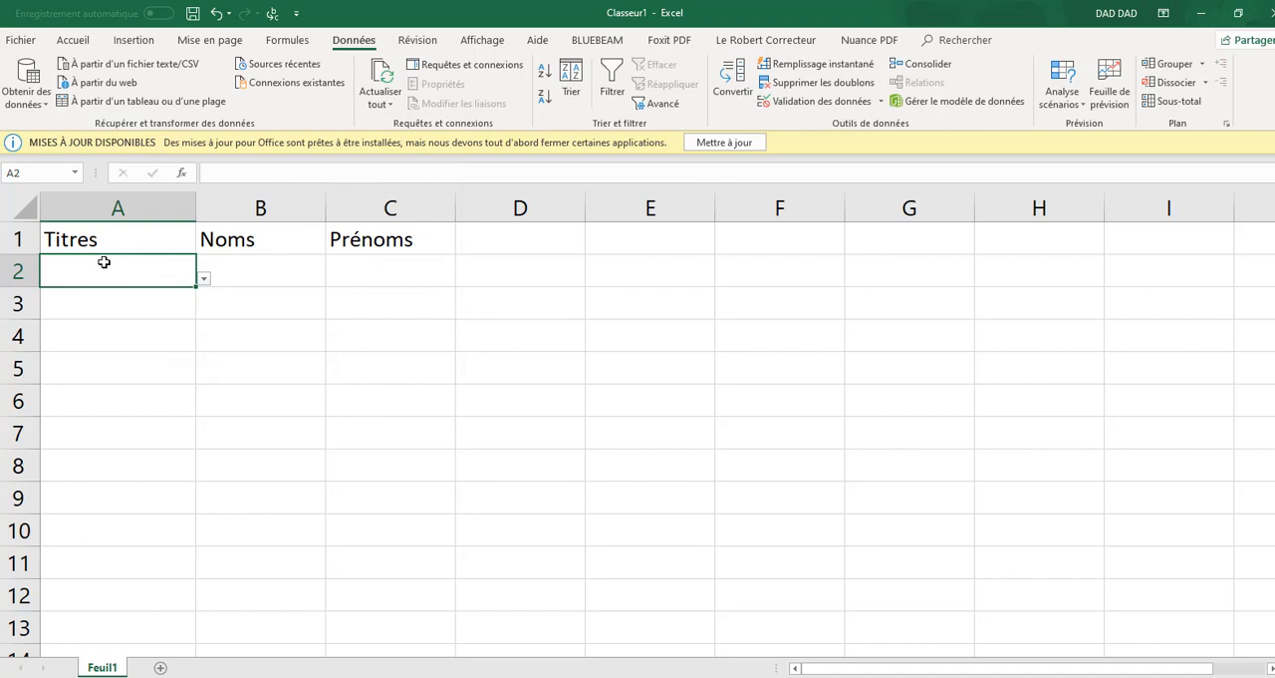
Choose Madame from the drop-down list in cell A2
click(204, 278)
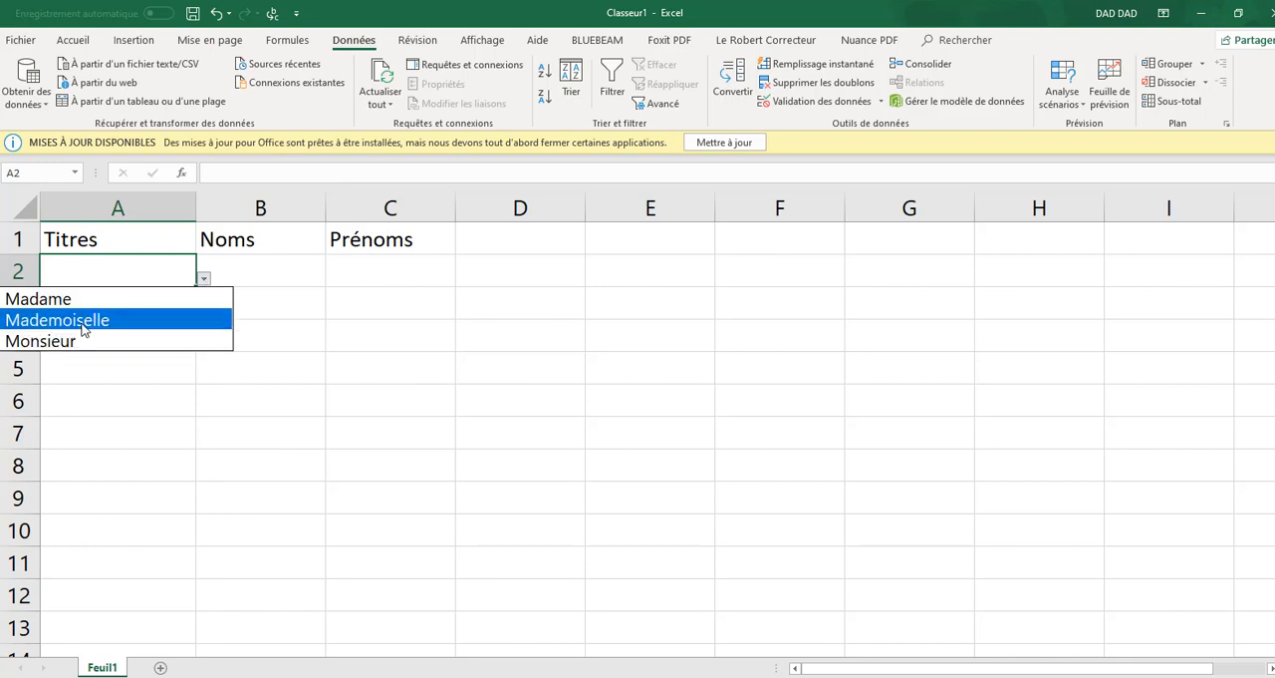
click(110, 298)
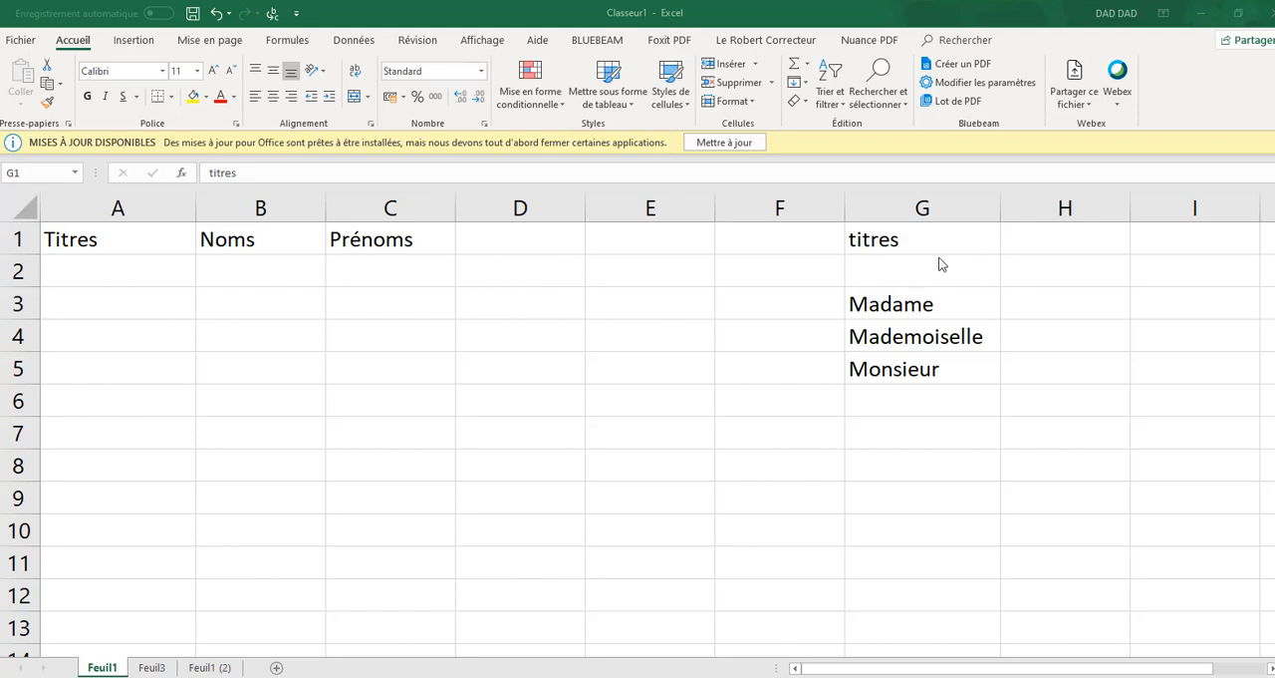
Apply a Liste data validation to cell A2 with the source range =$G$2:$G$5
click(78, 270)
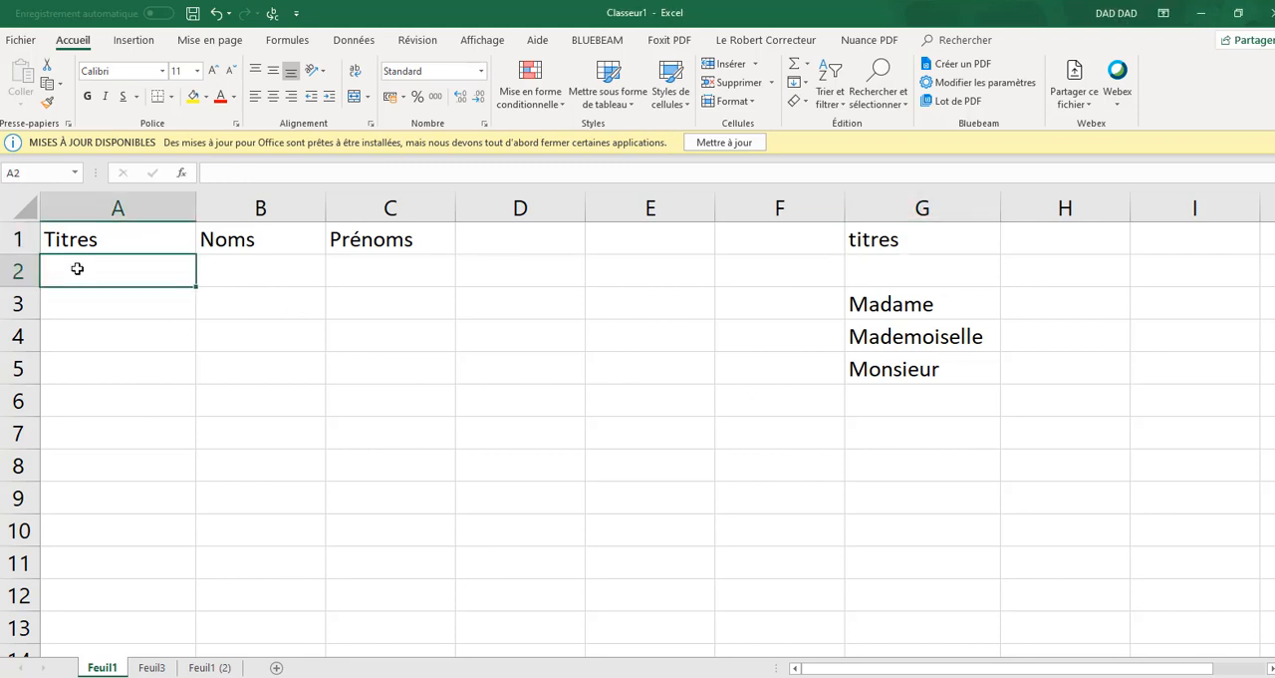
click(353, 40)
click(807, 101)
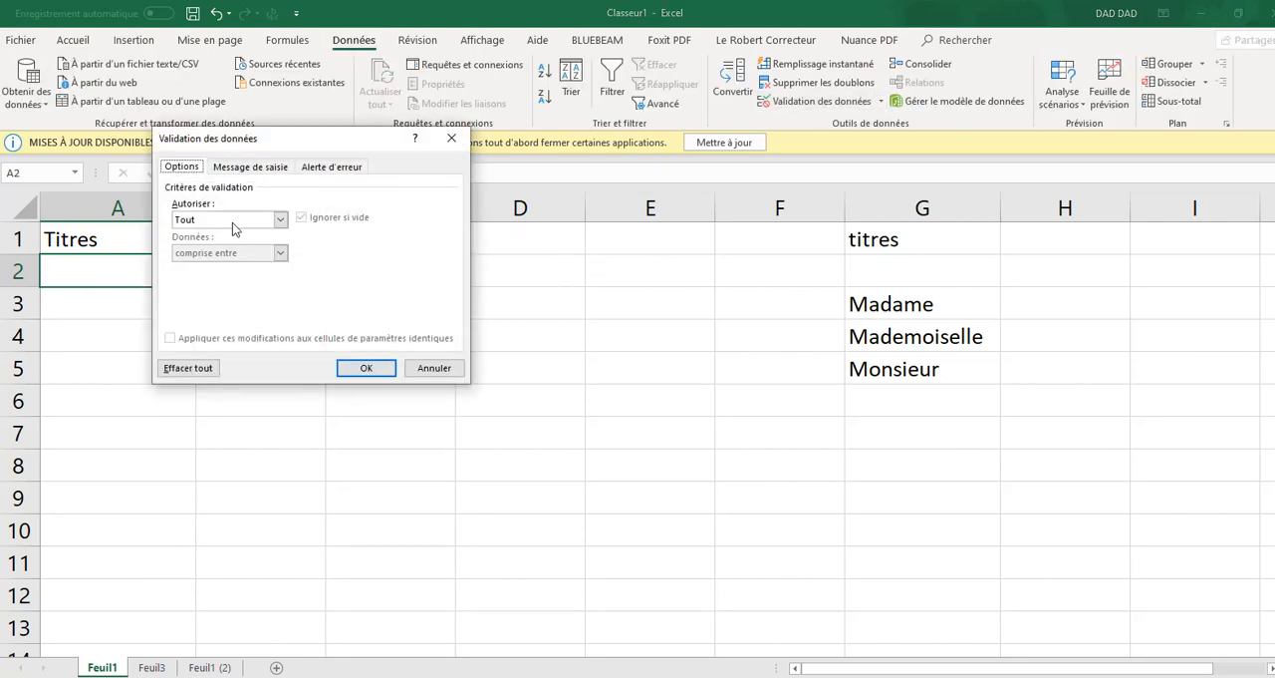
click(280, 221)
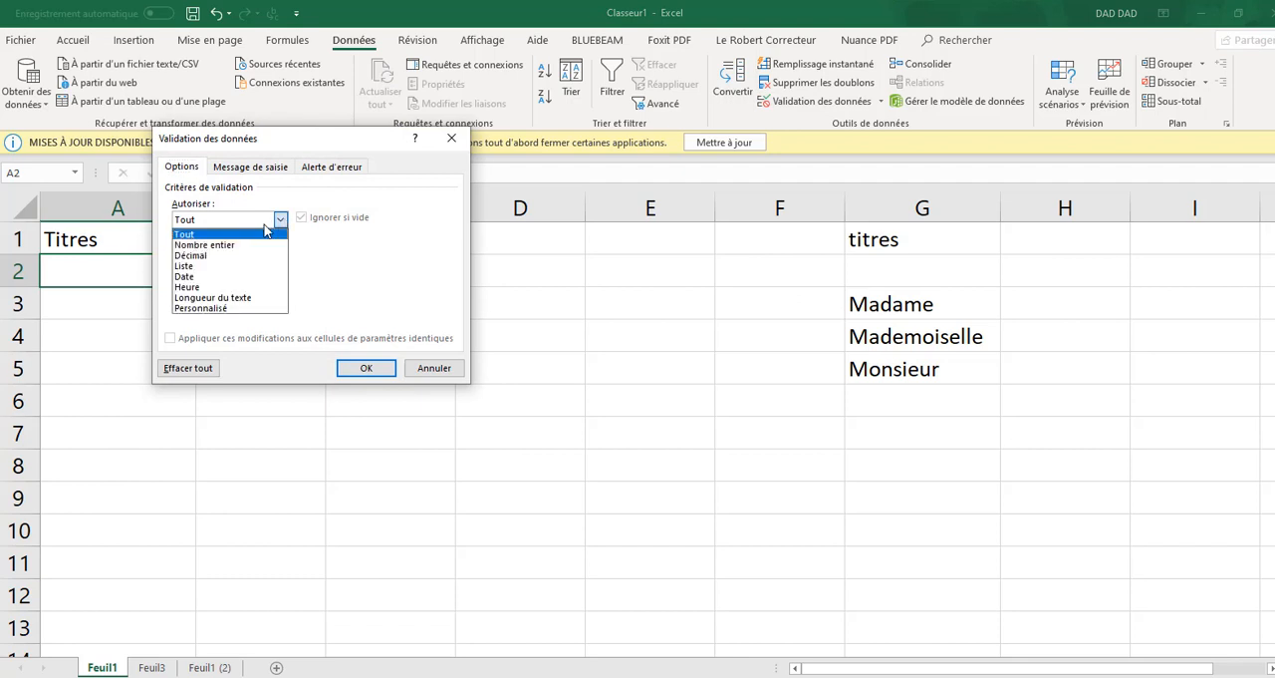
click(200, 274)
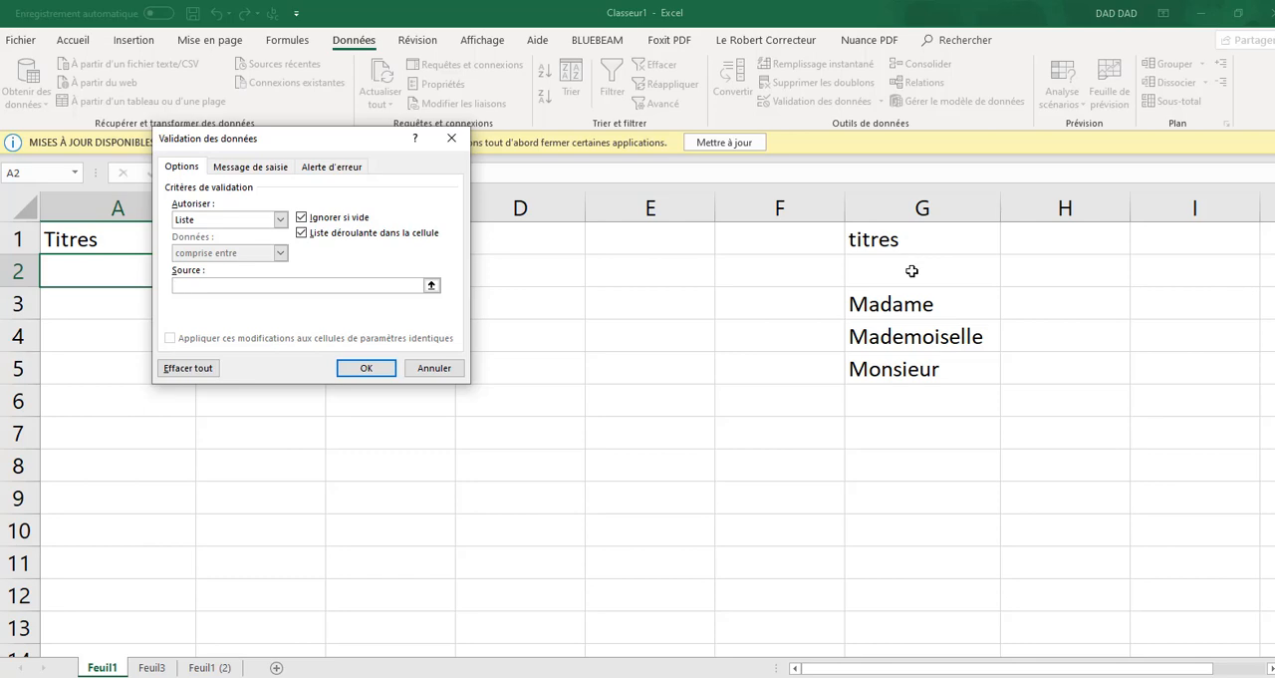
drag(912, 270, 923, 371)
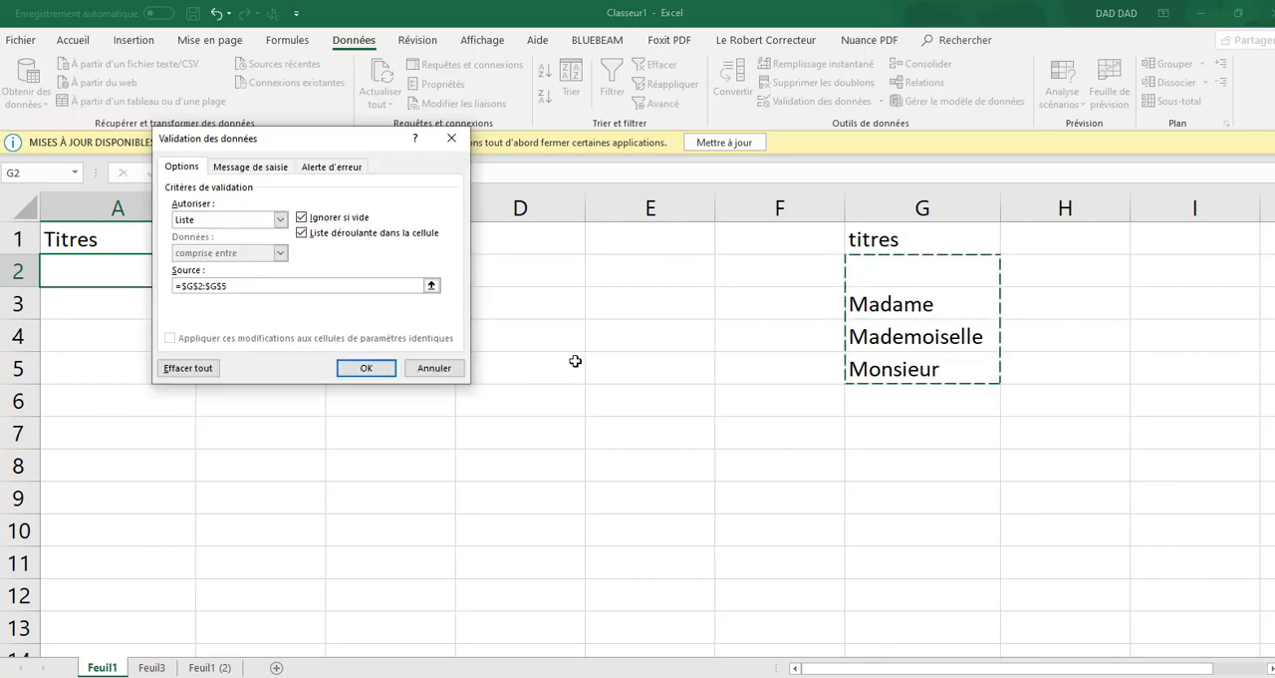
click(366, 367)
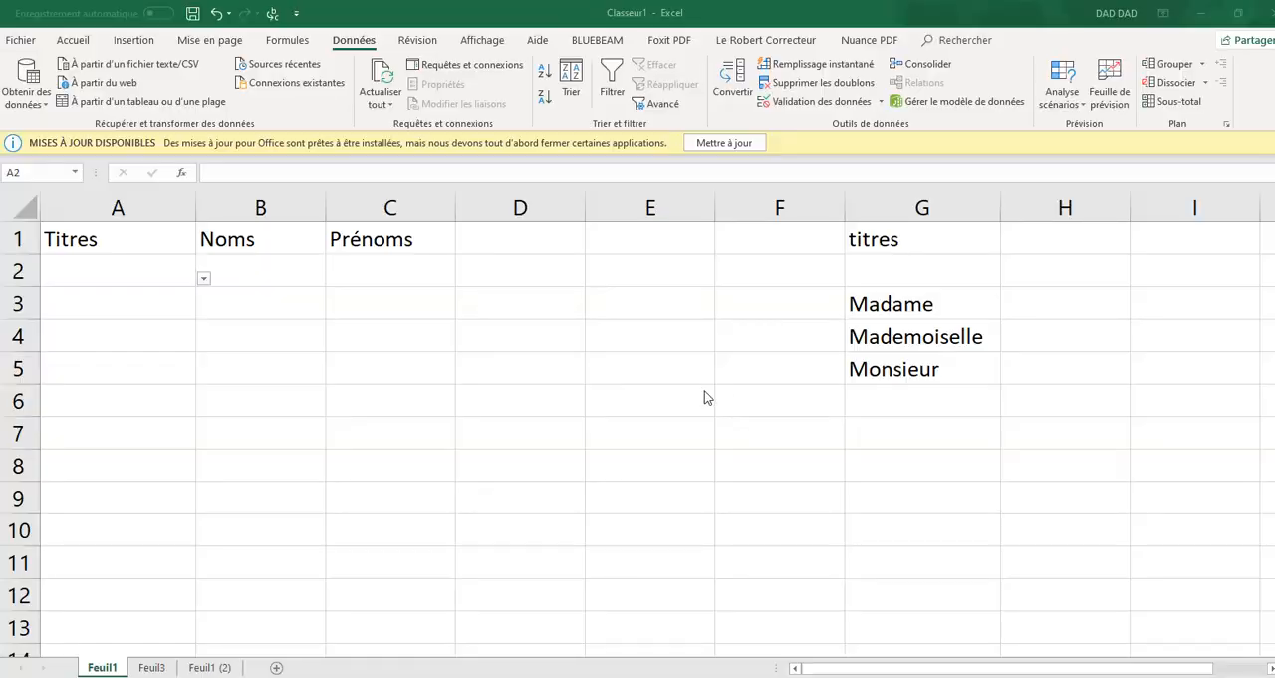
Try out A2's drop-down list by choosing Mademoiselle, and clear the cell again
click(131, 276)
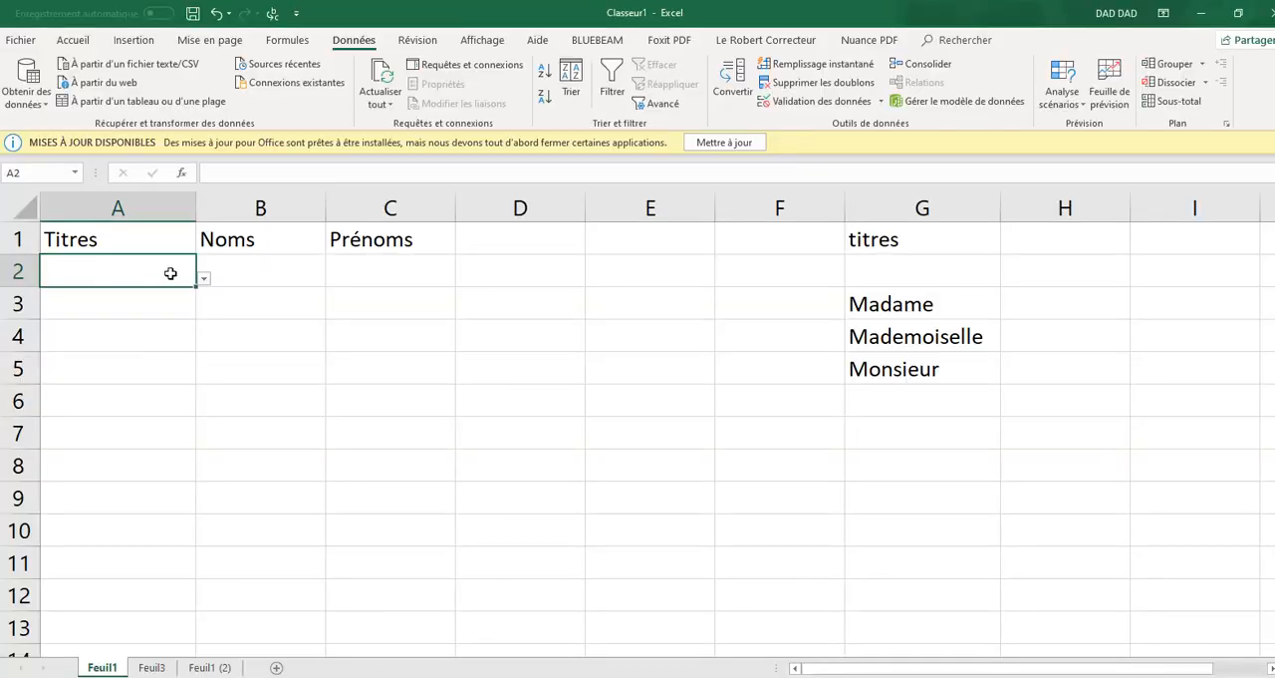
click(203, 280)
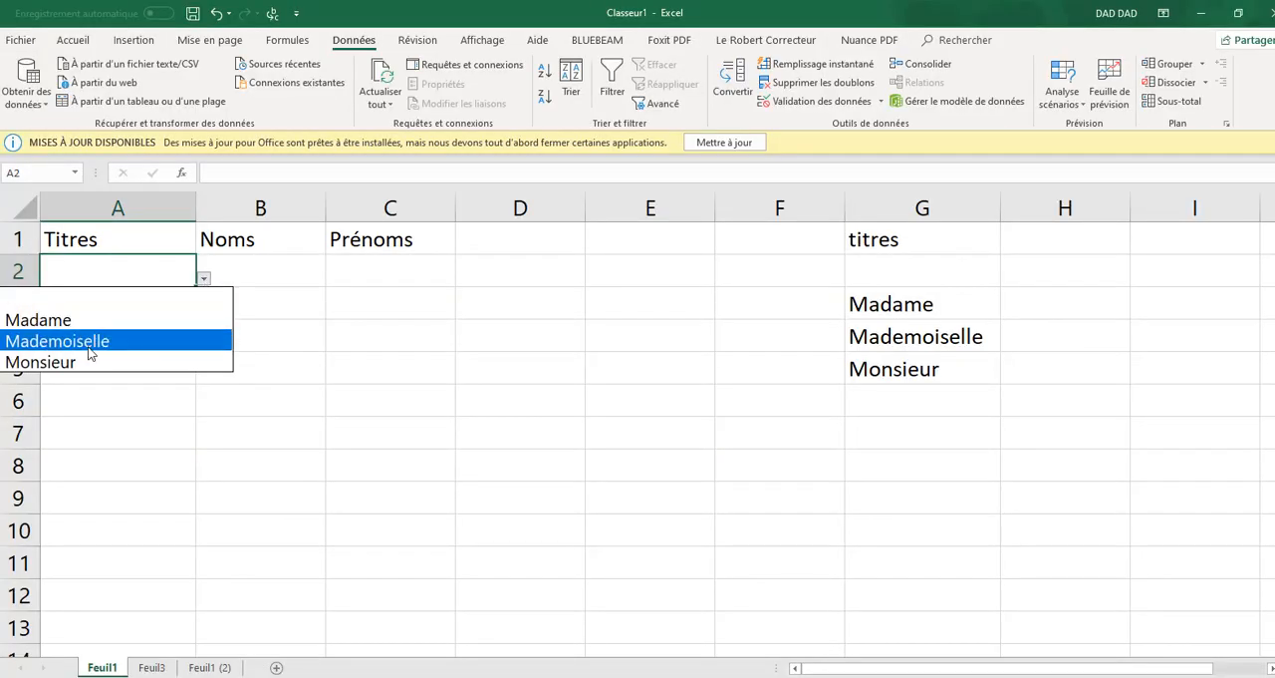
click(89, 344)
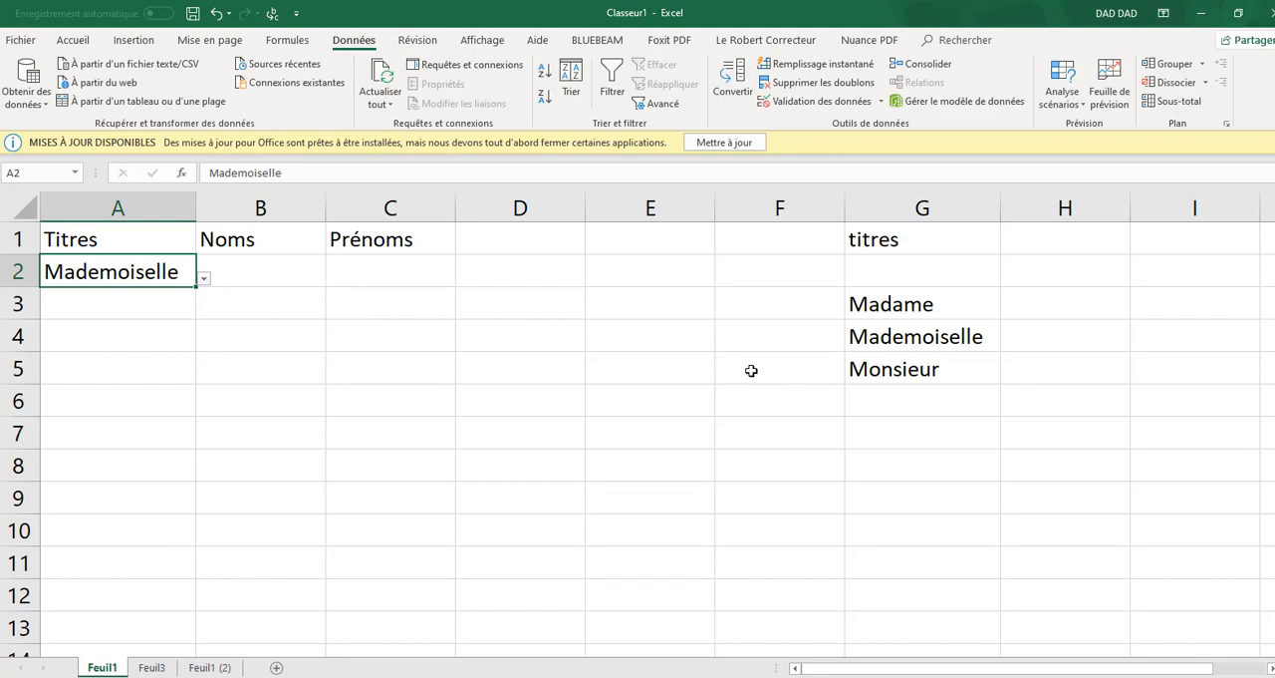
key(Delete)
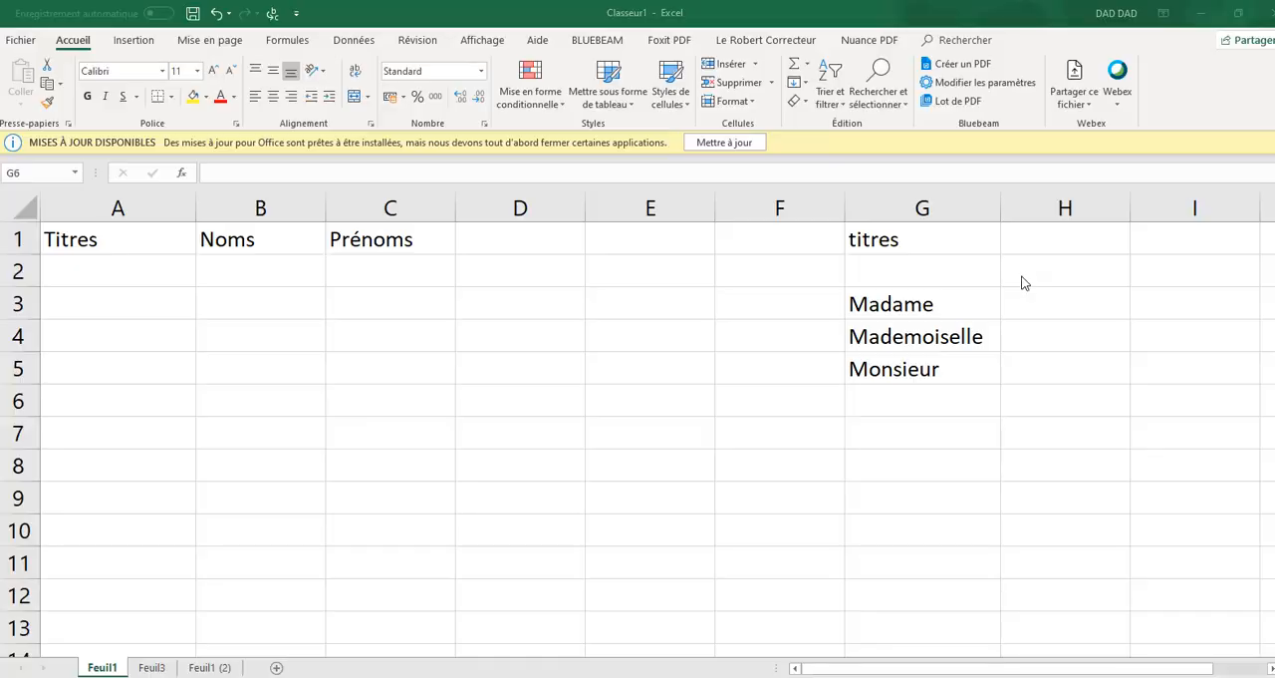
Add Maître in cell G6, directly below Monsieur in the list of titles
click(932, 403)
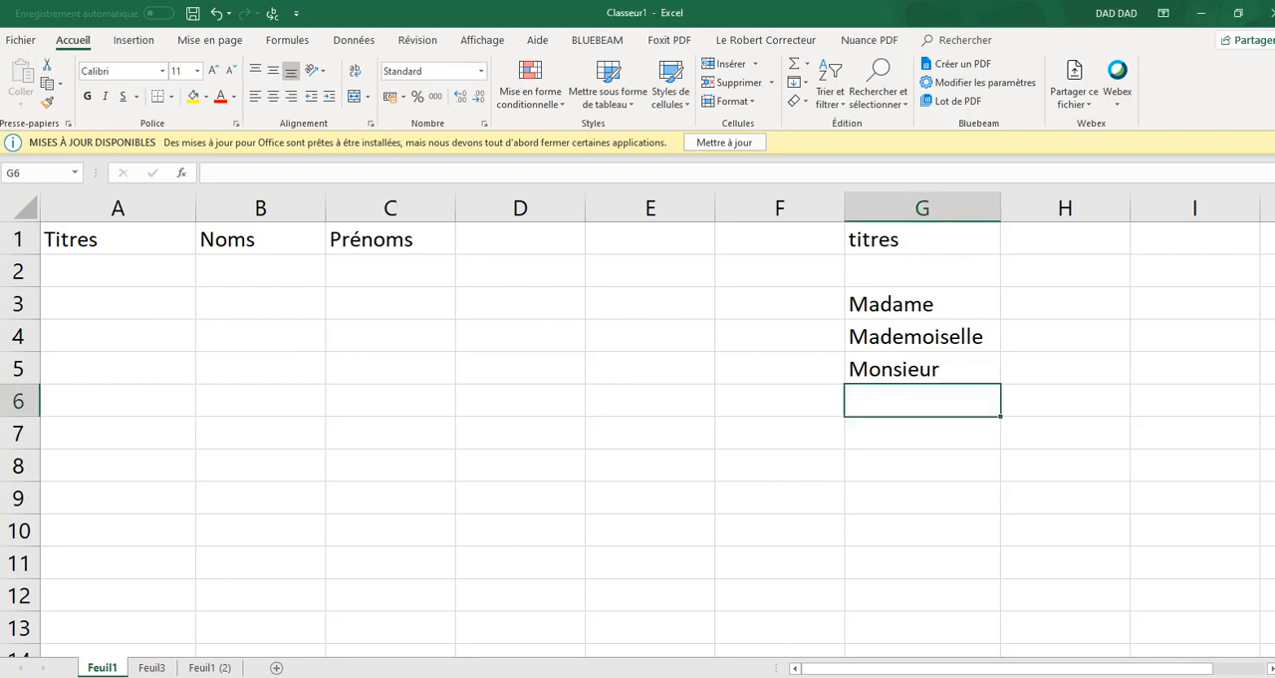
key(Caps_Lock)
text(M)
key(Caps_Lock)
text(a)
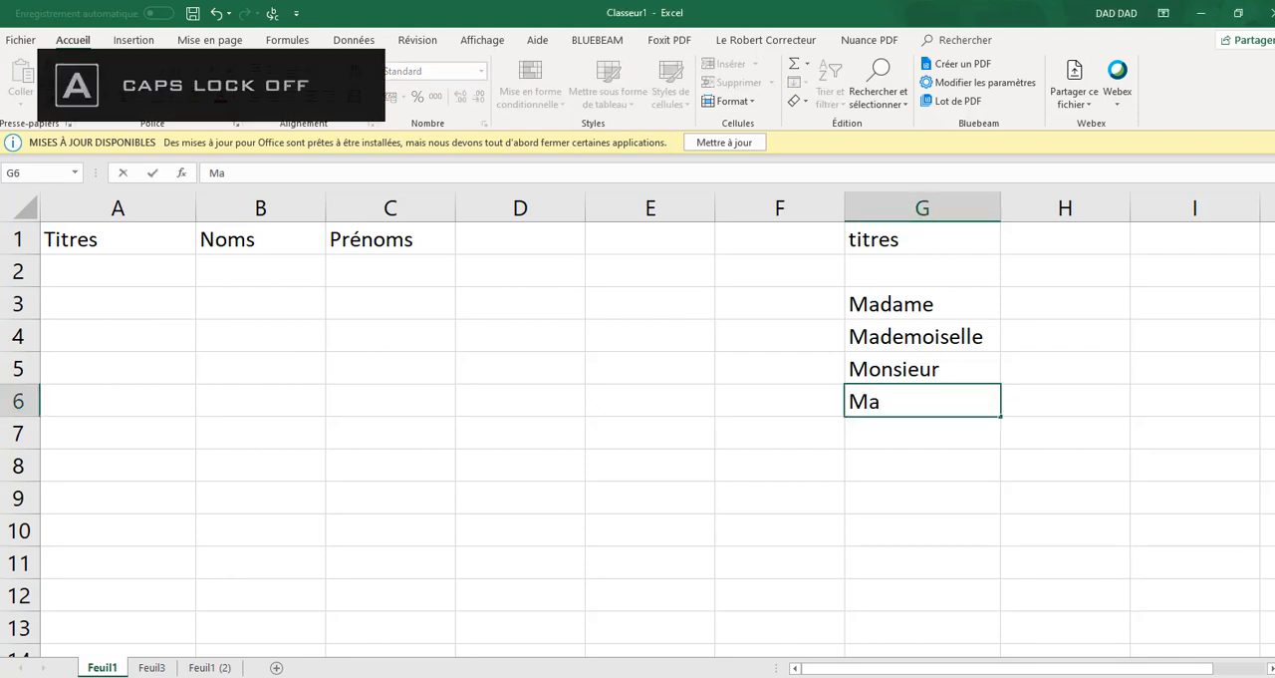
text(ître)
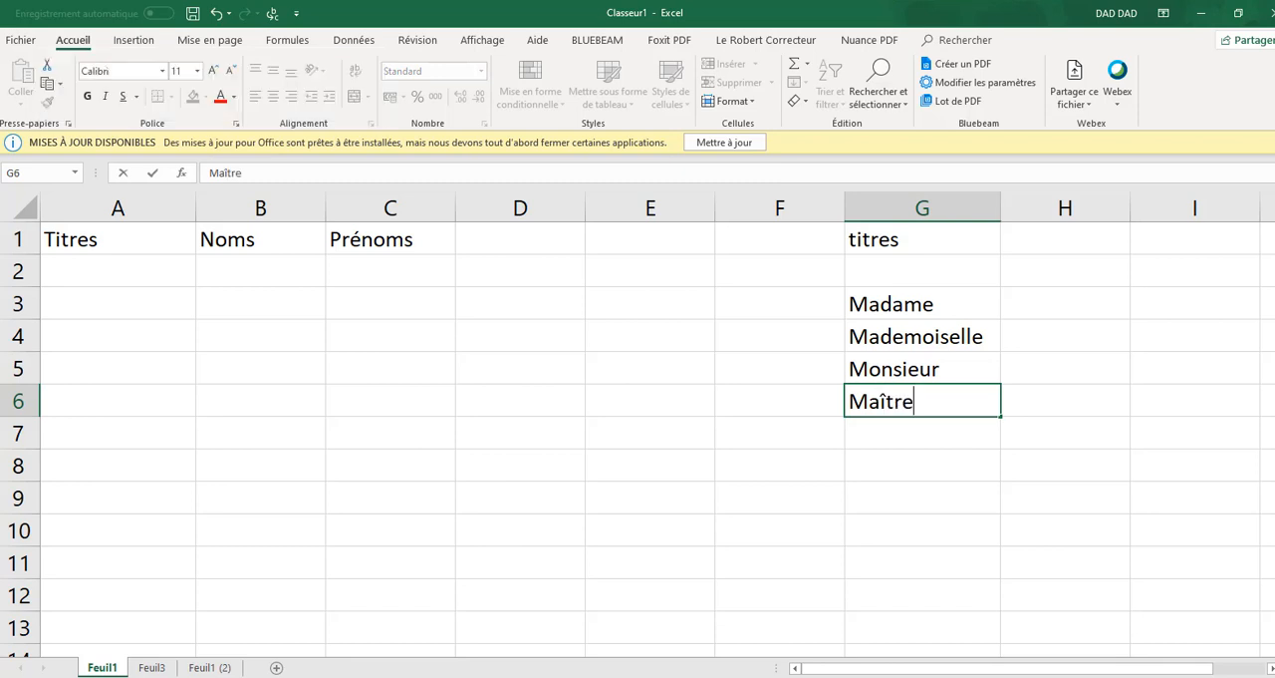
click(1080, 410)
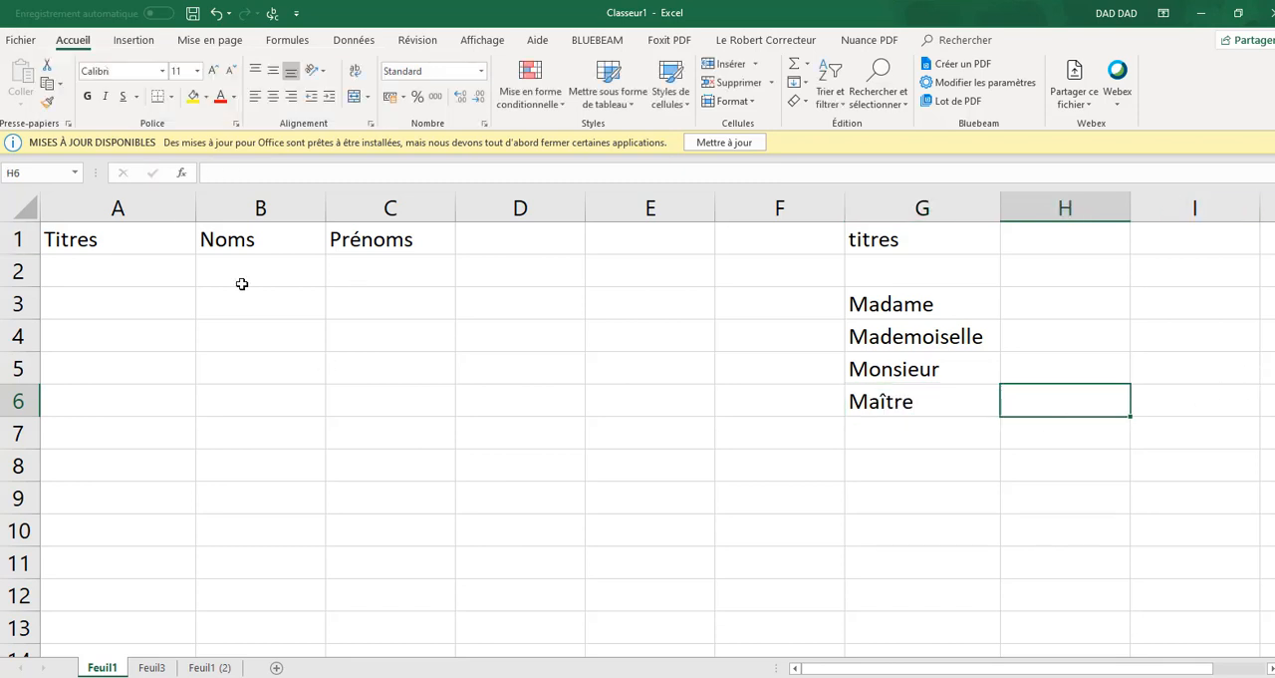
Check whether A2's drop-down list offers the title added in G6
click(110, 271)
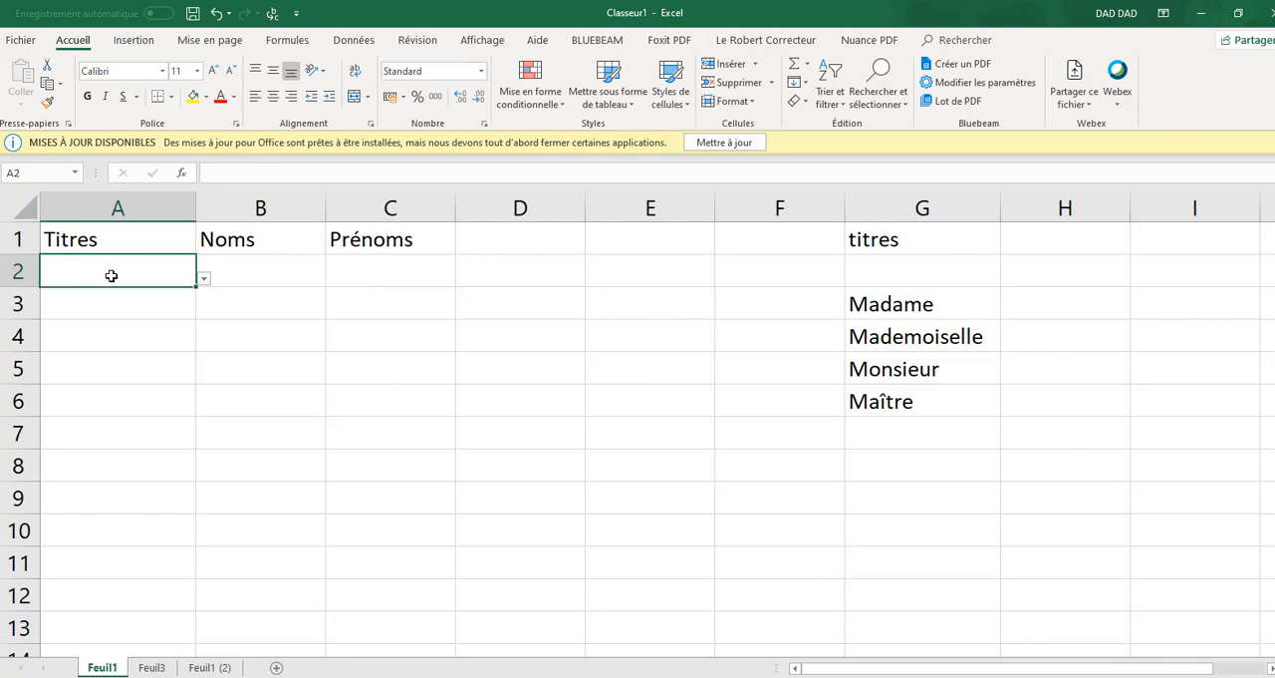
click(205, 280)
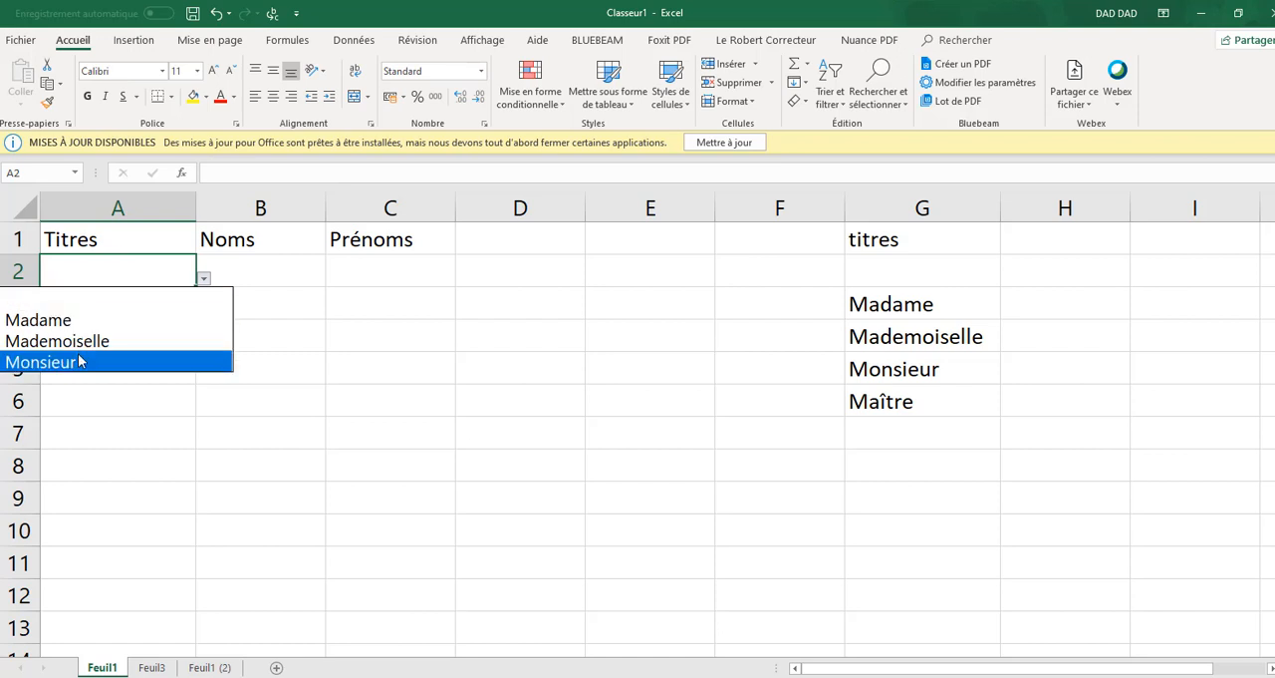
click(757, 327)
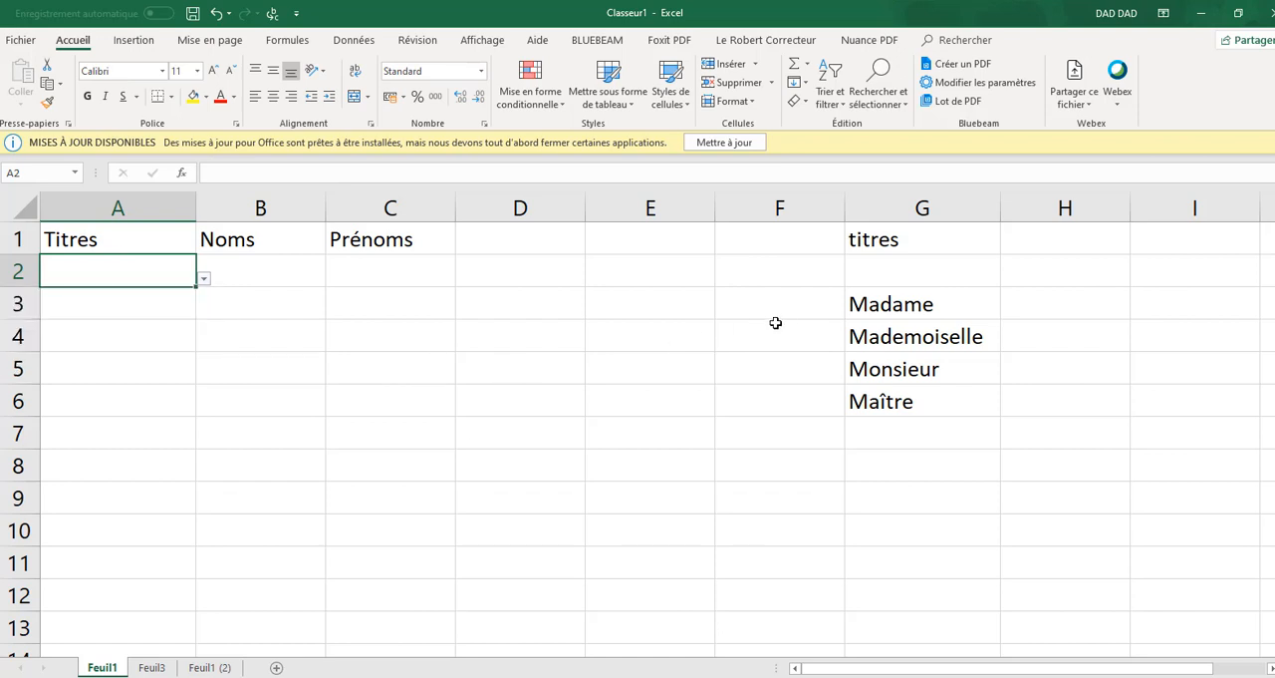
click(924, 208)
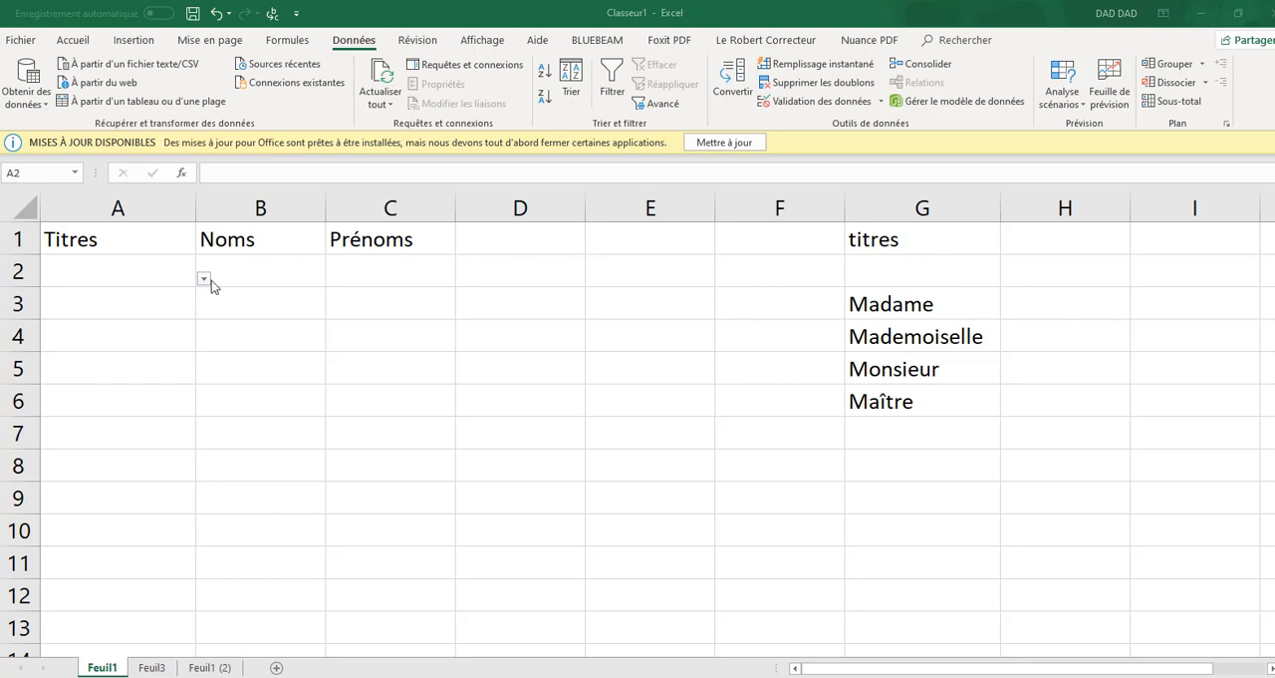
Replace A2's list validation source with the beginning of an offset formula, =decaler($G$2;;;
click(92, 276)
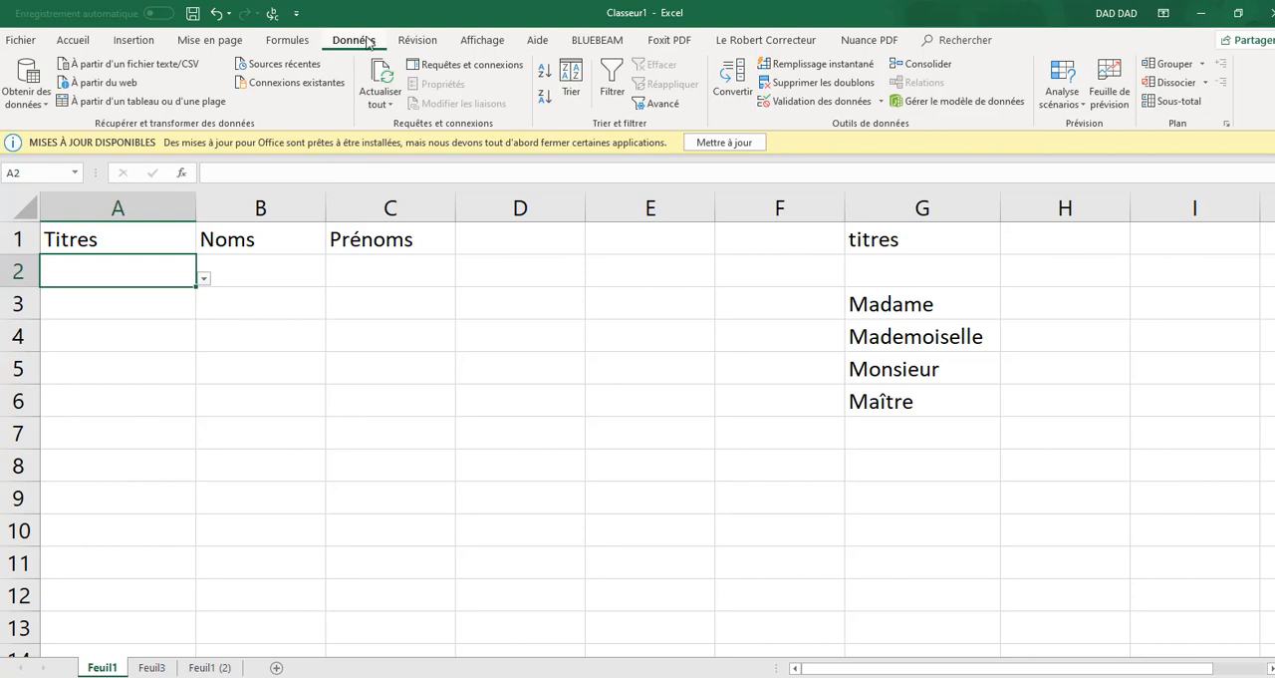
click(815, 100)
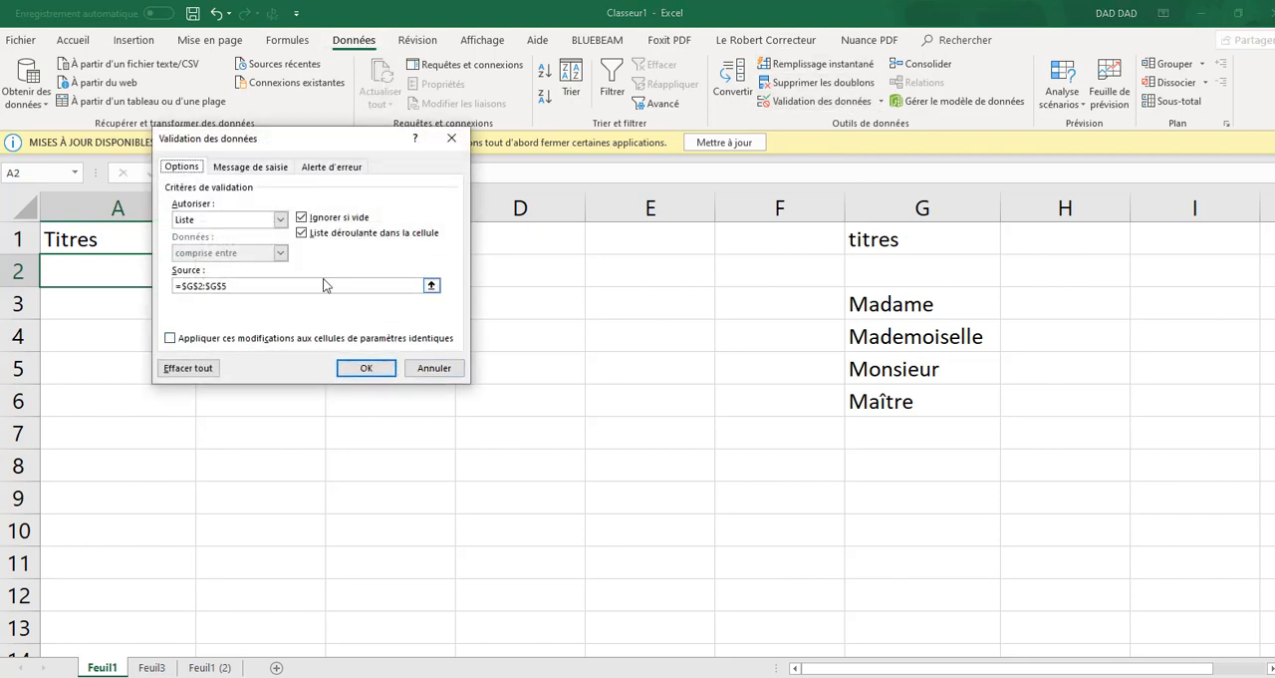
click(257, 286)
drag(257, 286, 172, 286)
key(BackSpace)
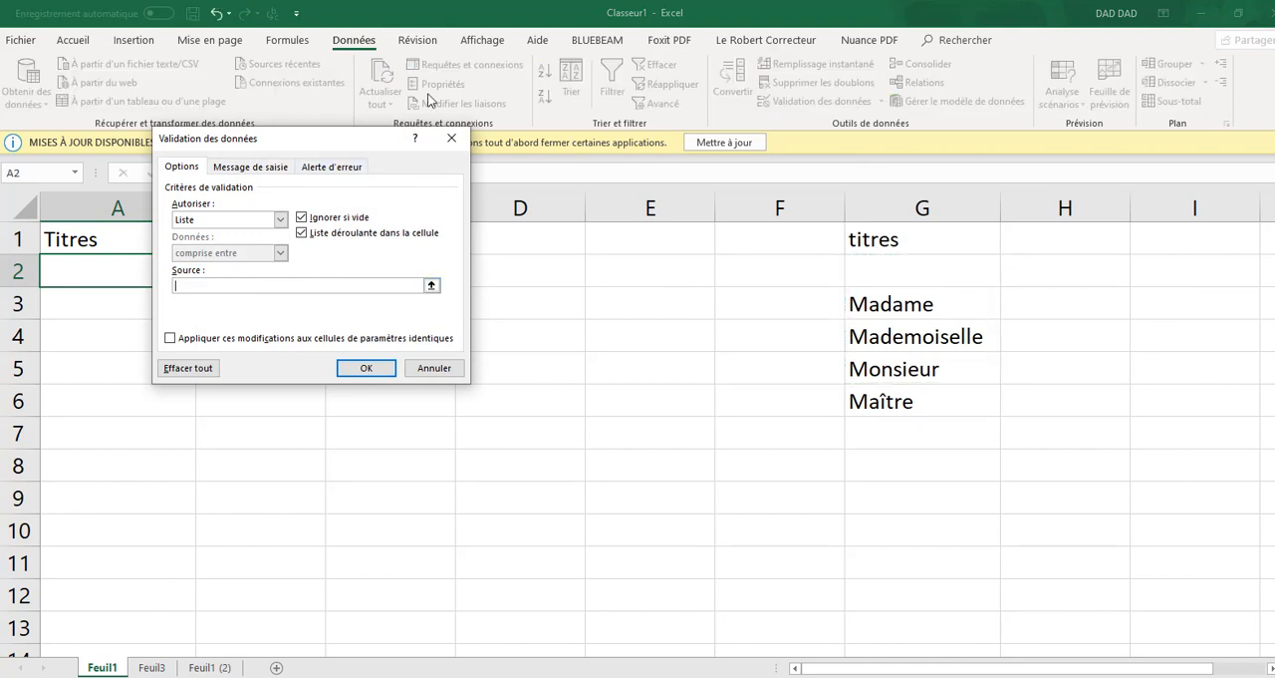
text(=decaler()
click(923, 269)
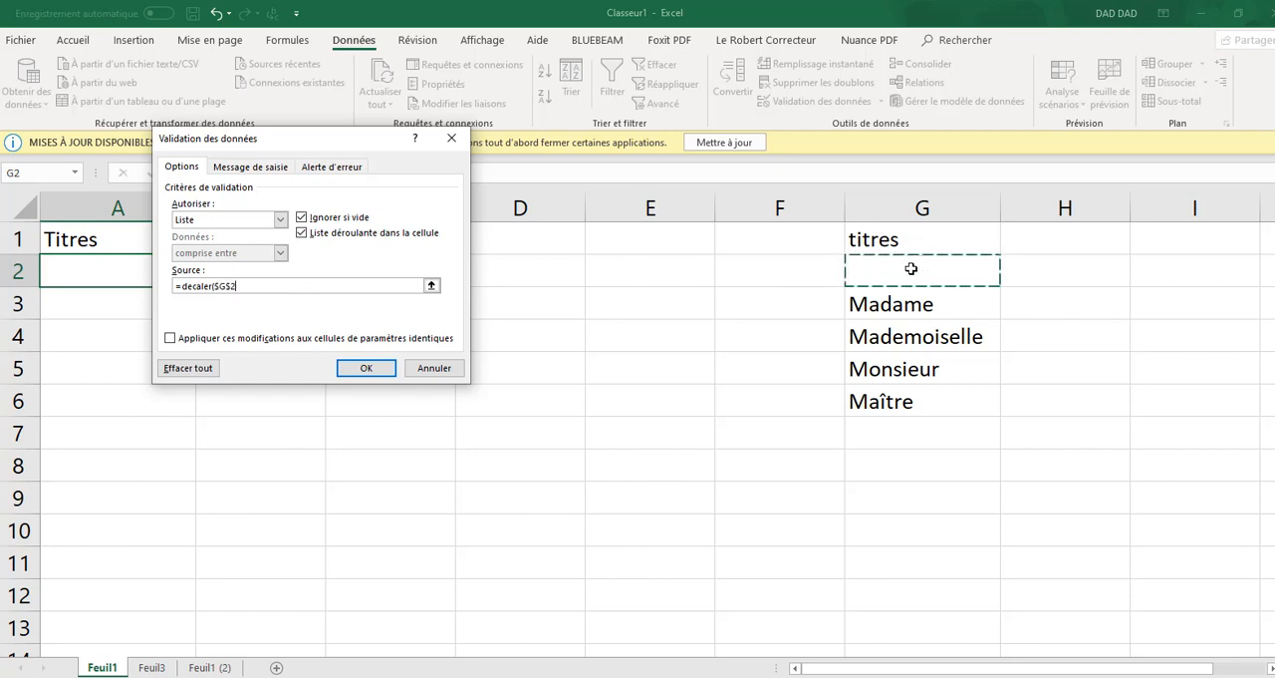
text(;)
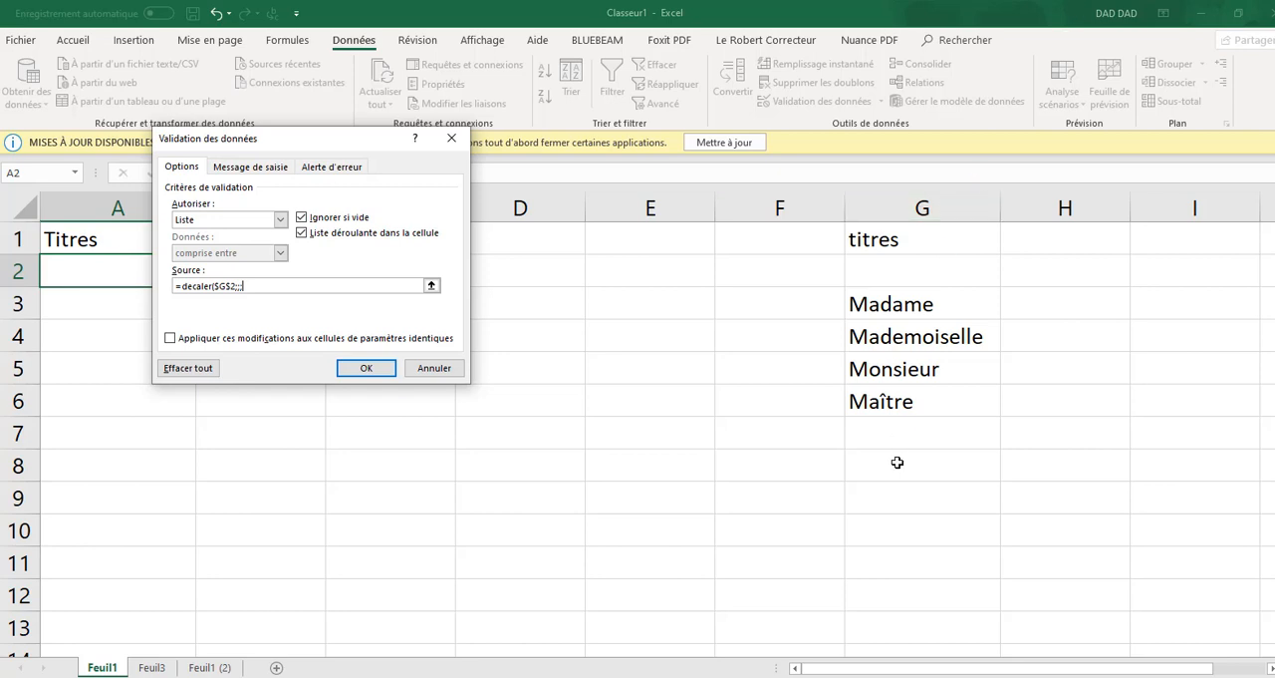
Complete the source formula with an nbval function as its height, apply the validation, and check A2's drop-down list
text(nbval(g:g)
click(365, 368)
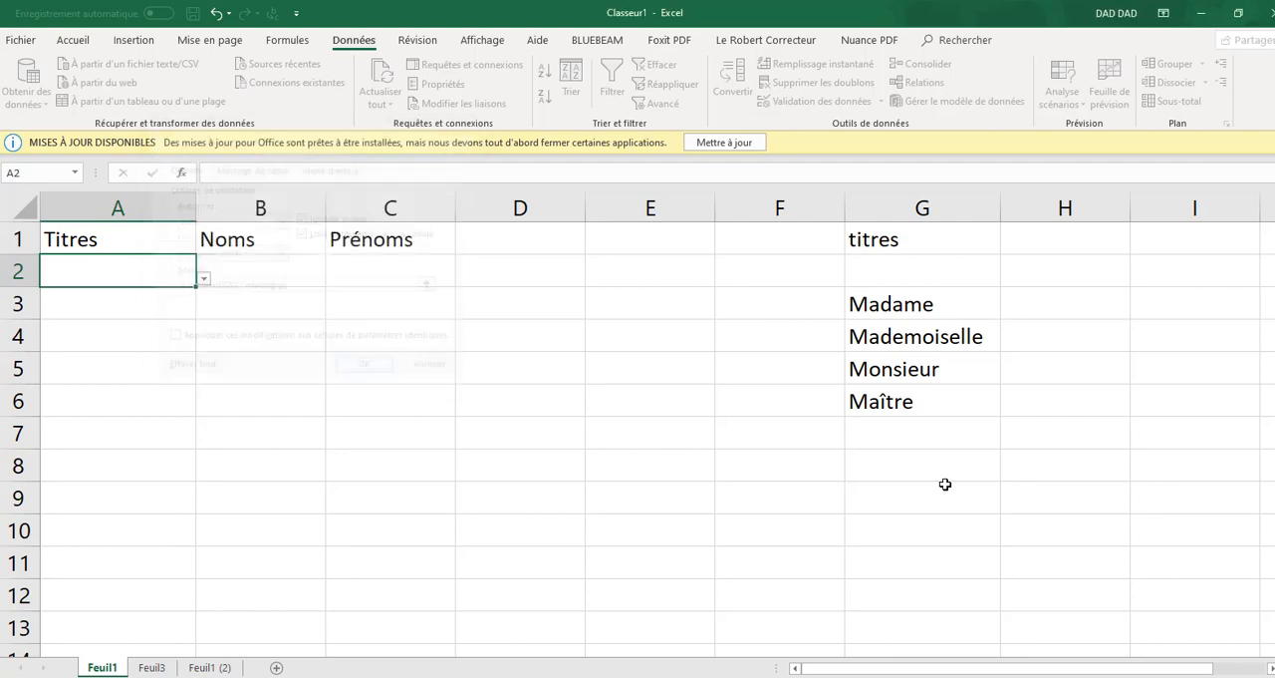
click(203, 279)
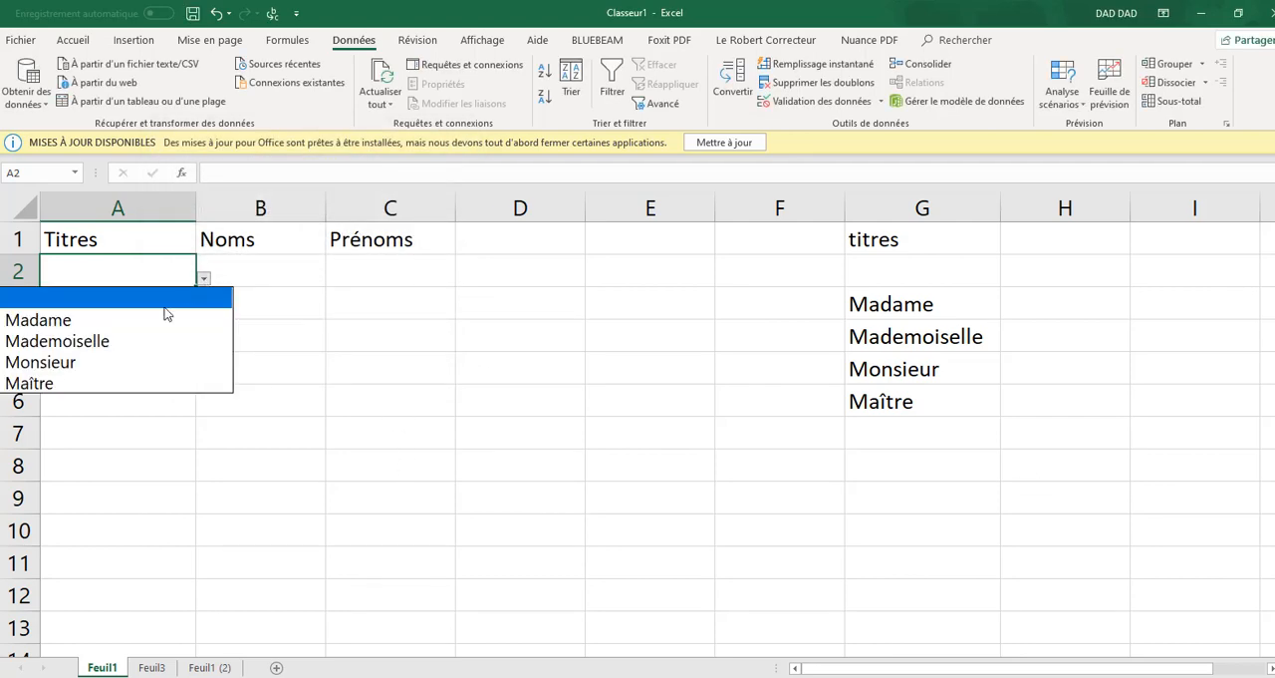
Add Mon capitaine in cell G7, directly below Maître in the list of titles
click(899, 436)
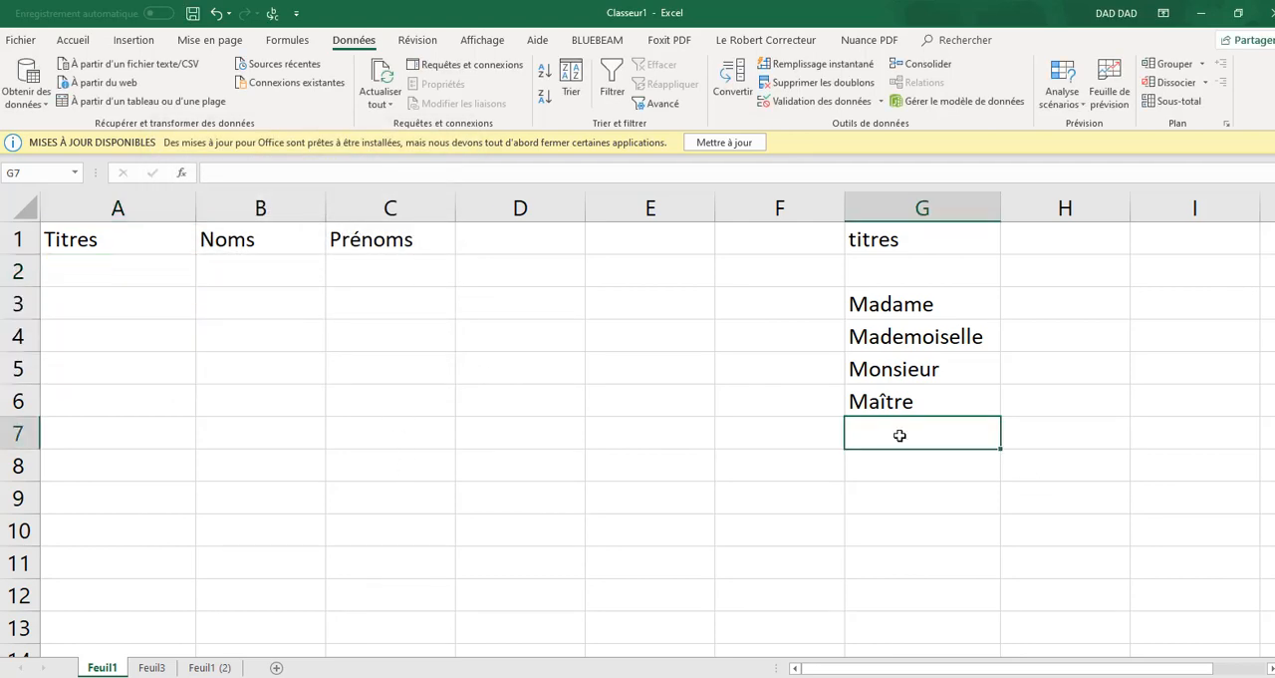
key(Caps_Lock)
text(M)
key(Caps_Lock)
text(on ca)
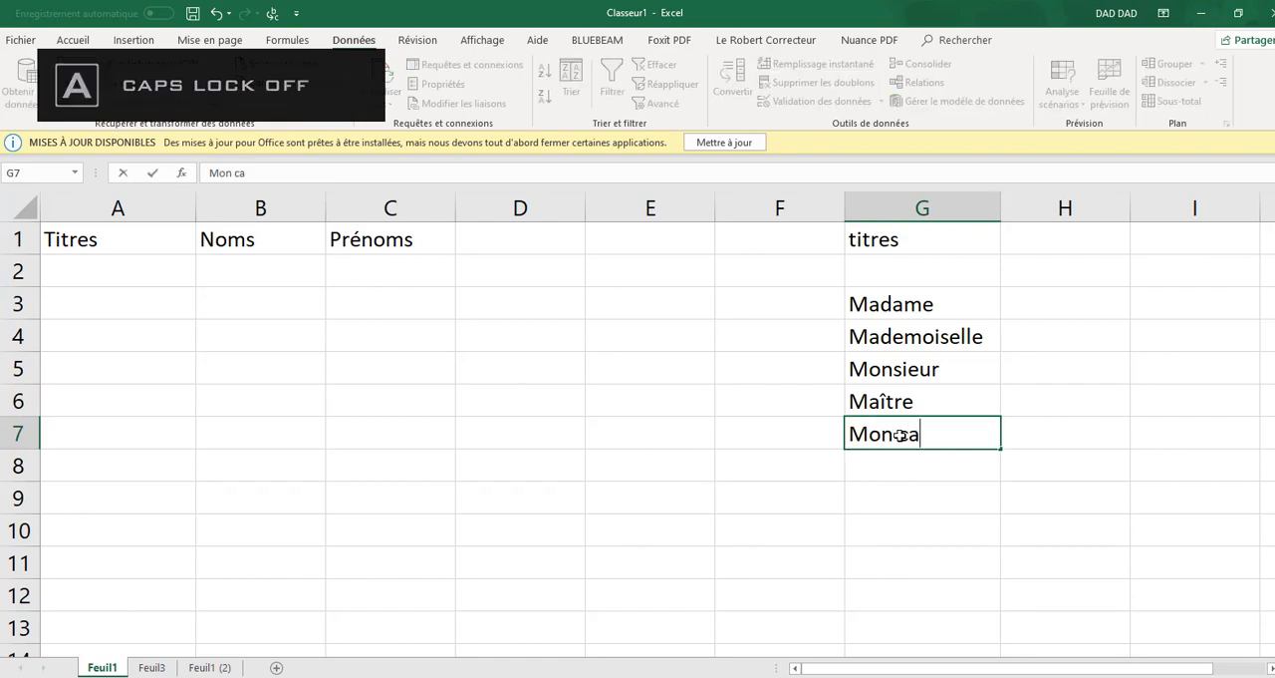
text(pitai)
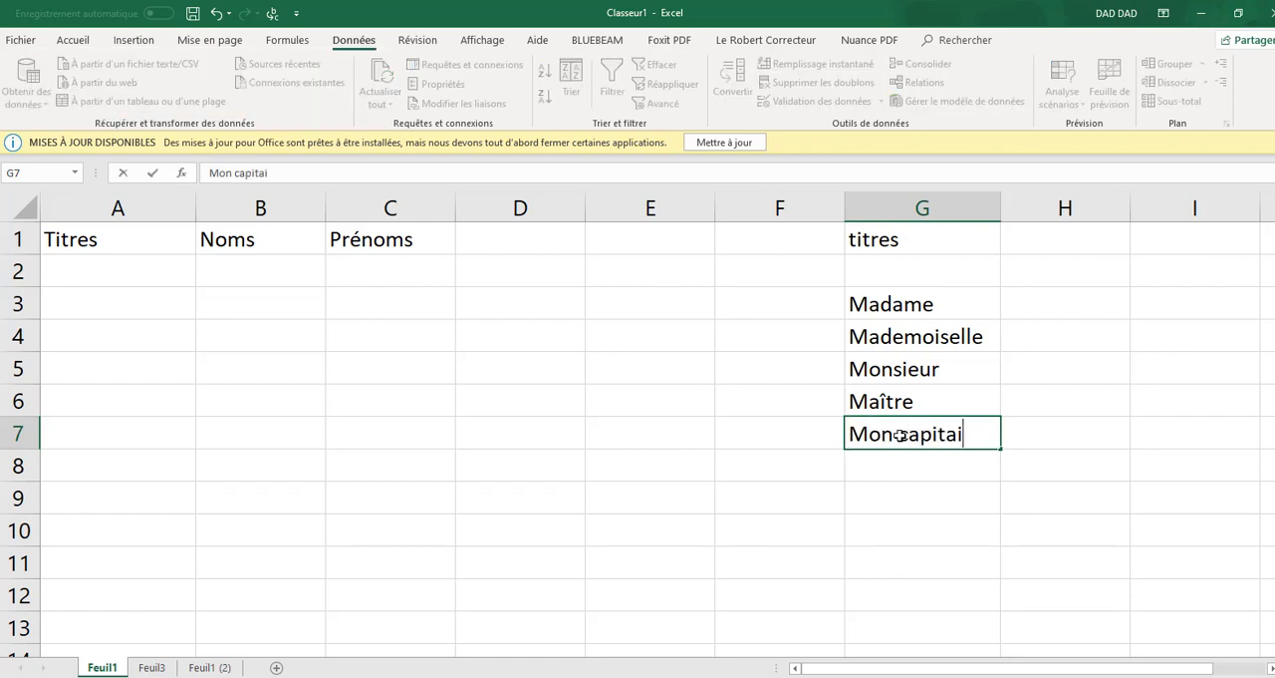
text(ne)
key(Return)
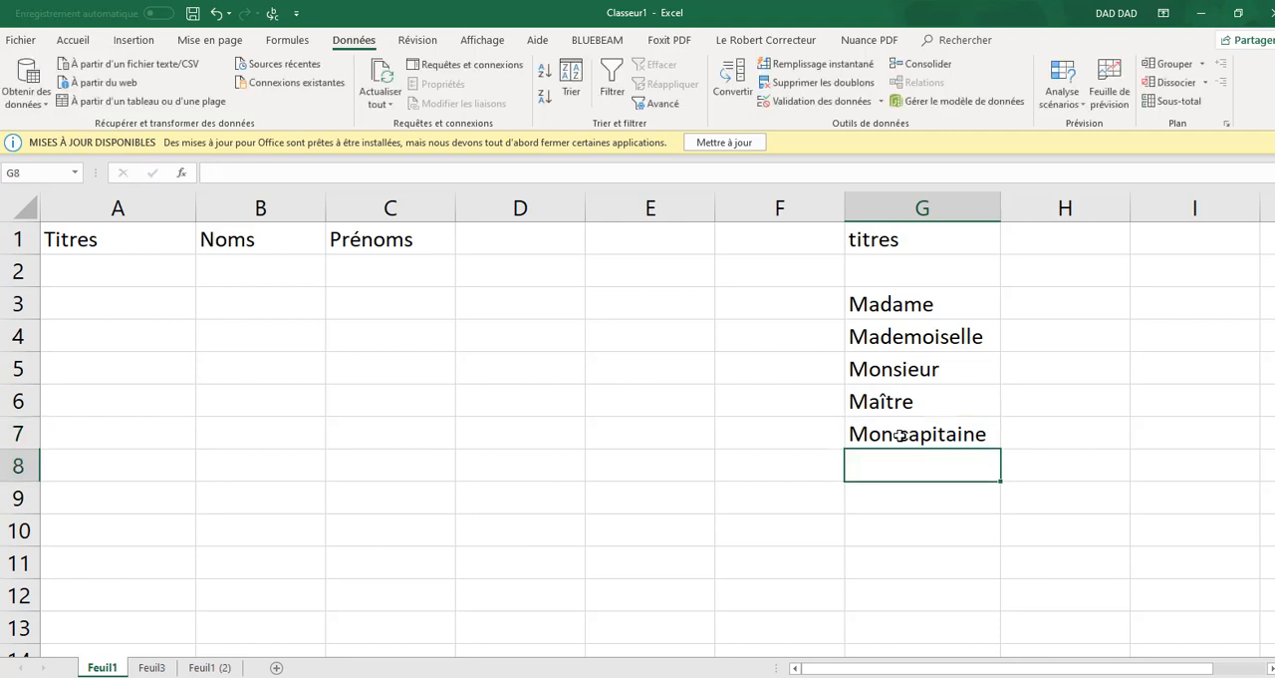
Add Votre éminence in cell G8 and check whether A2's drop-down list offers the new titles
key(Caps_Lock)
text(V)
key(Caps_Lock)
text(o)
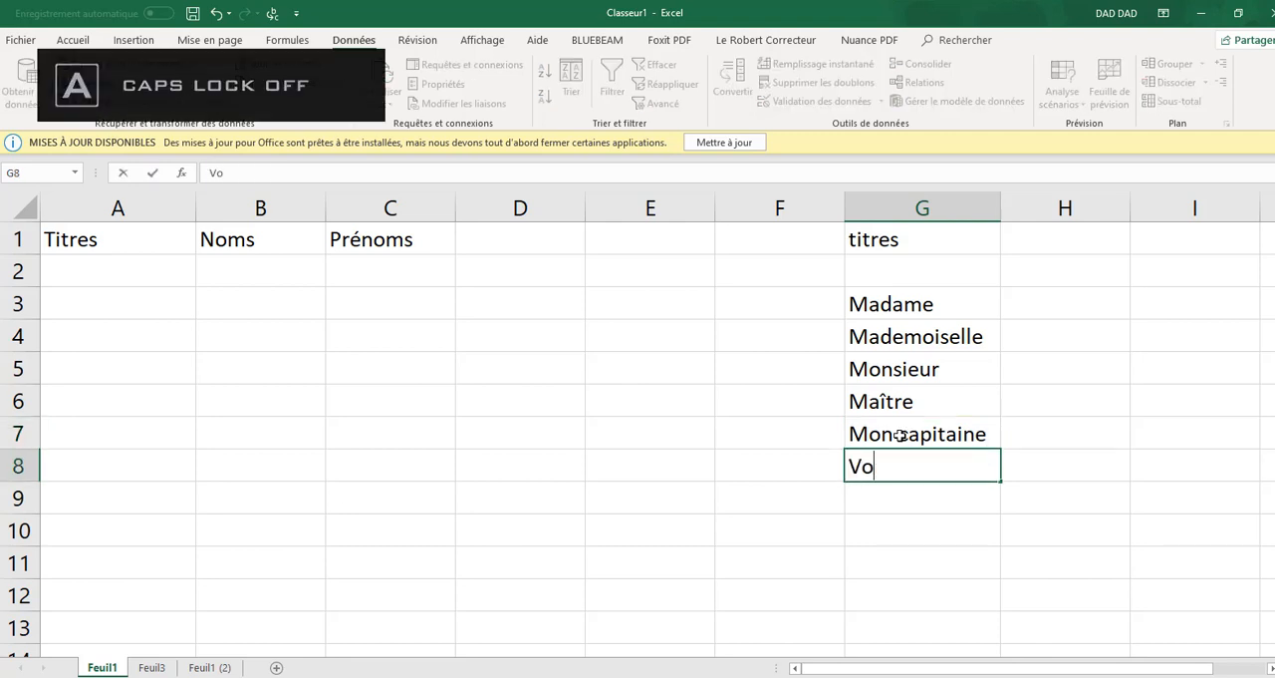
text(tre ém)
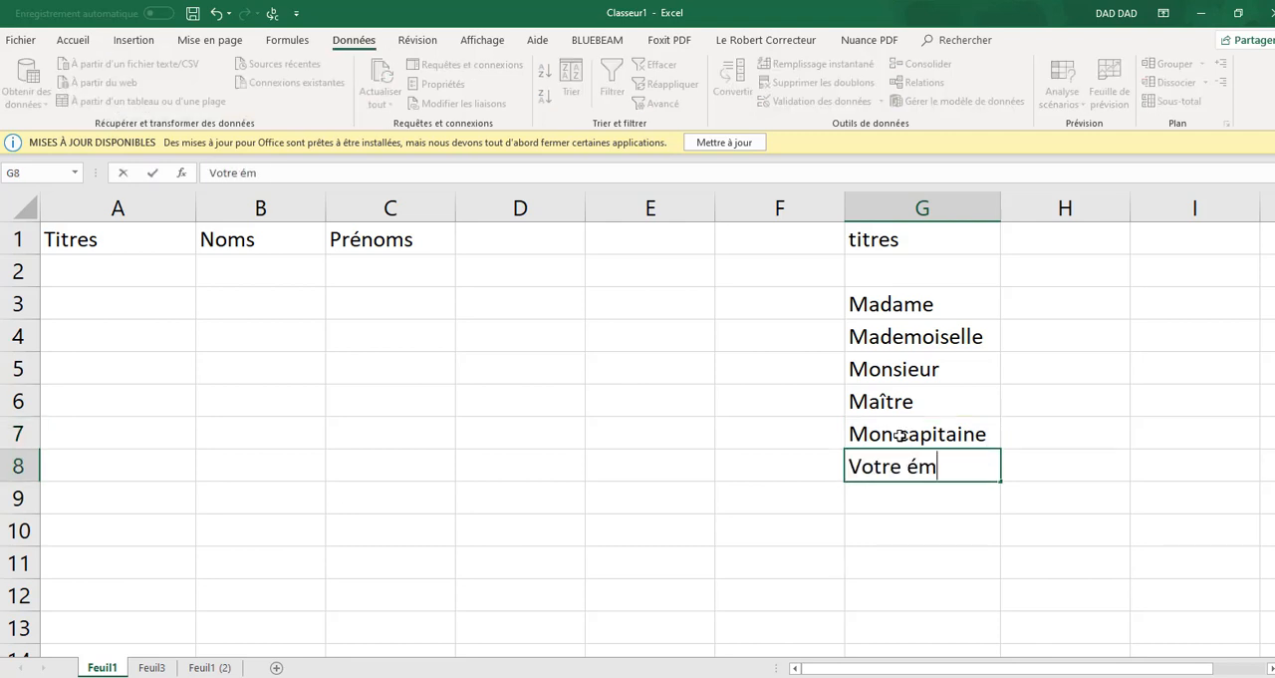
text(inence)
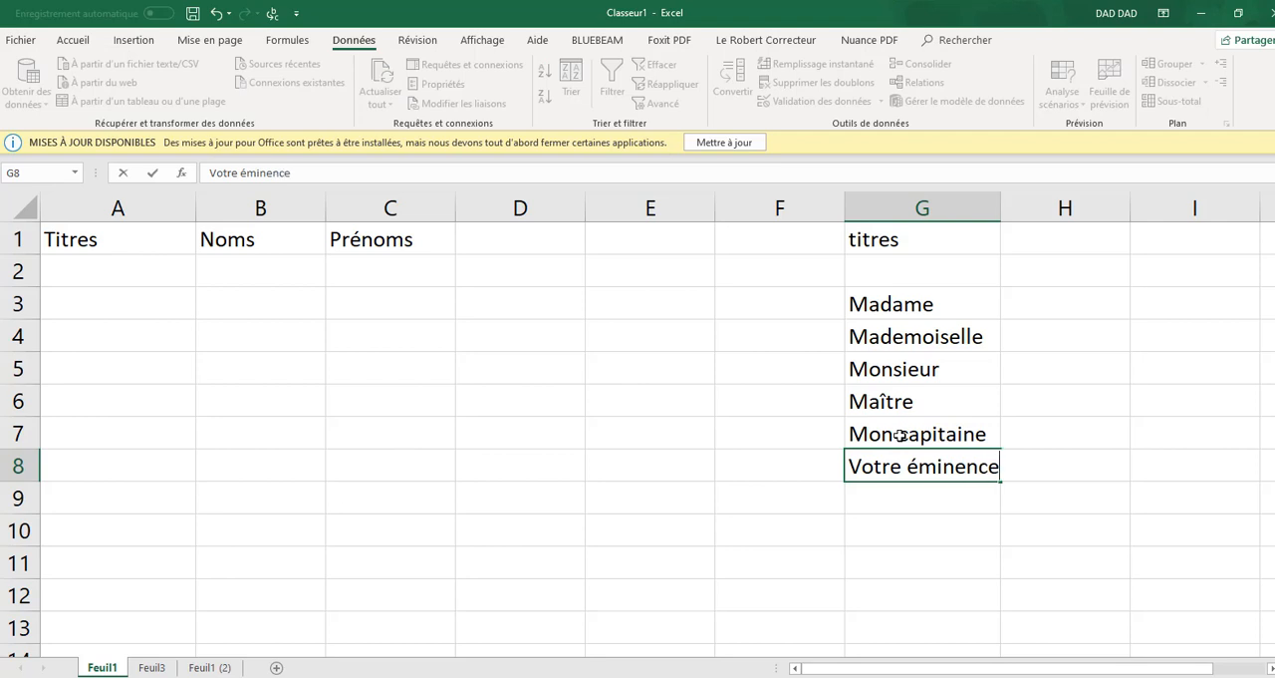
key(Return)
click(134, 270)
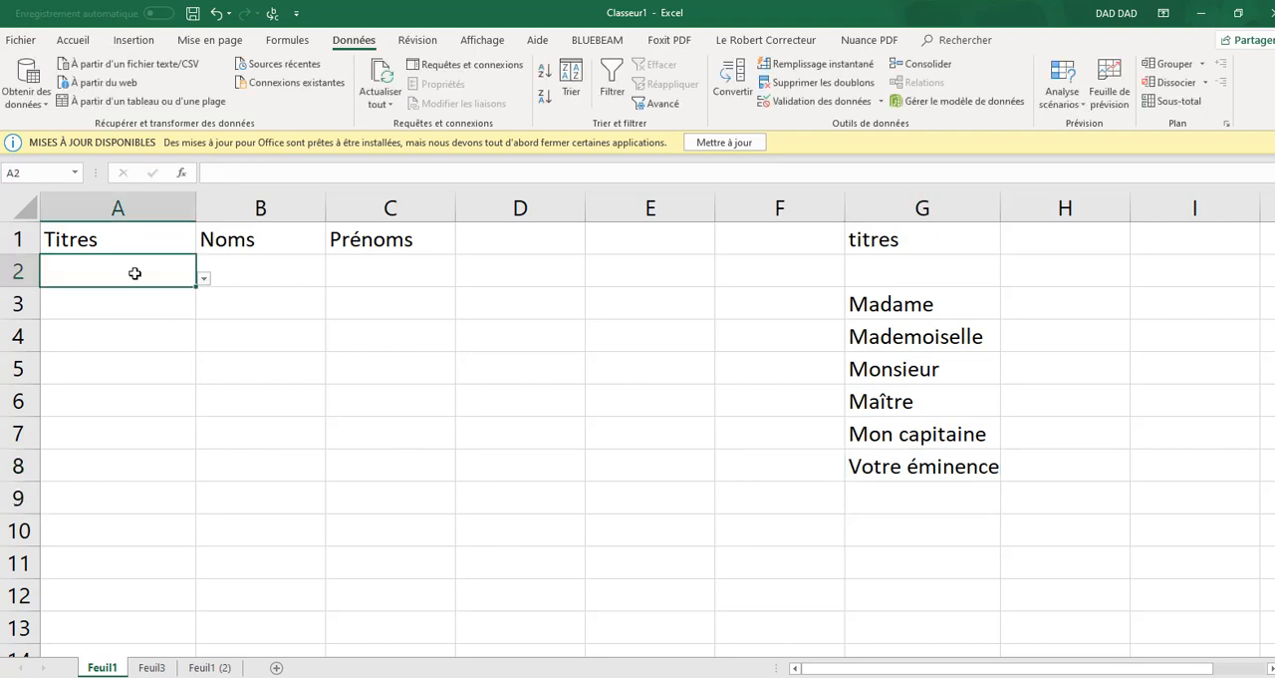
click(204, 282)
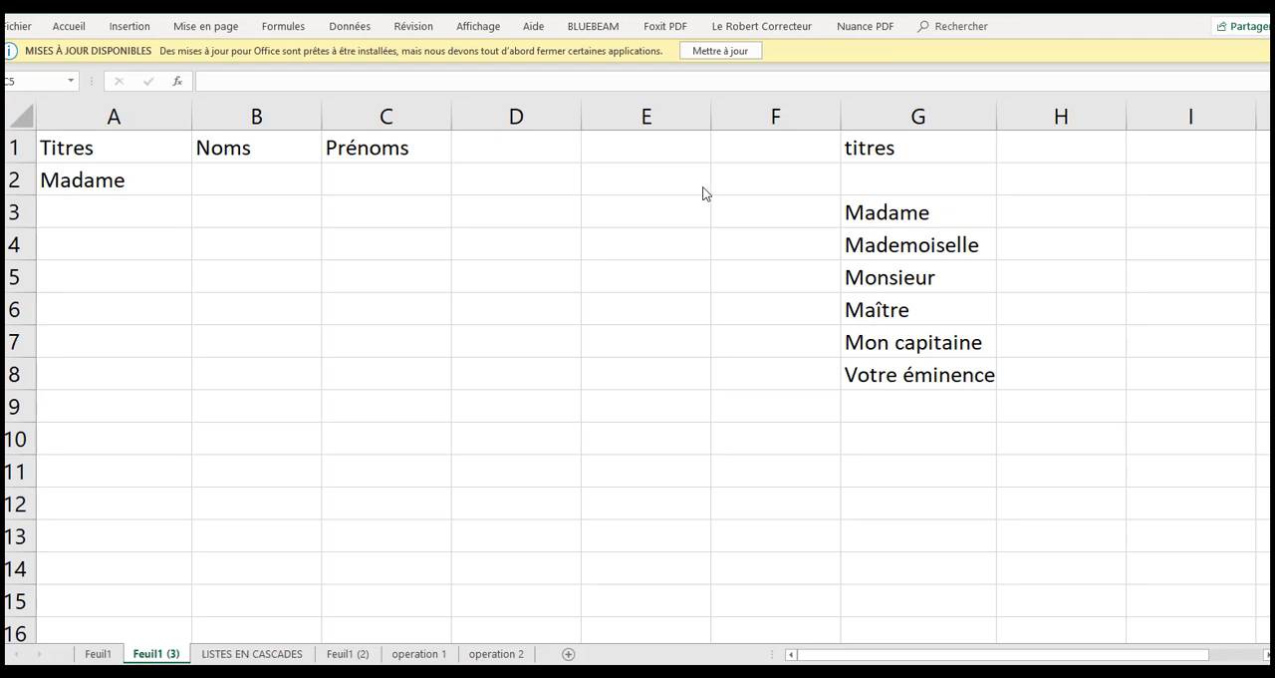
Fill cell A2 with its drop-down list down to A8 and choose Monsieur in A3
click(134, 178)
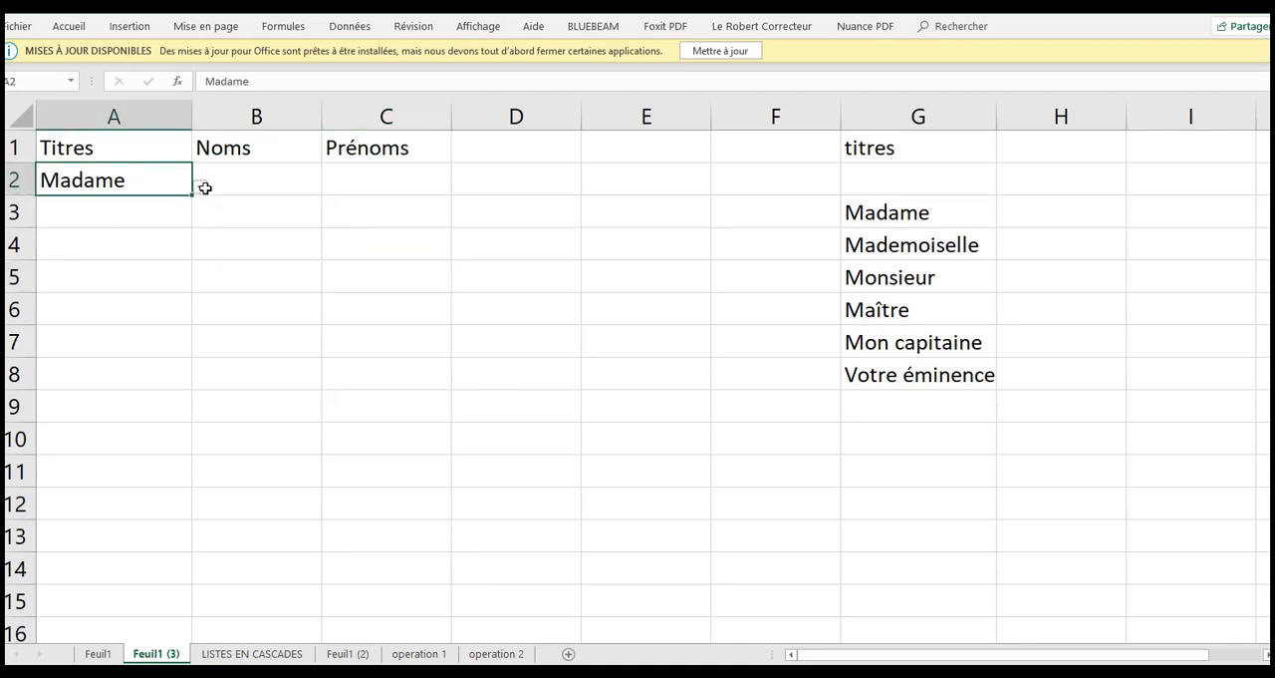
click(132, 211)
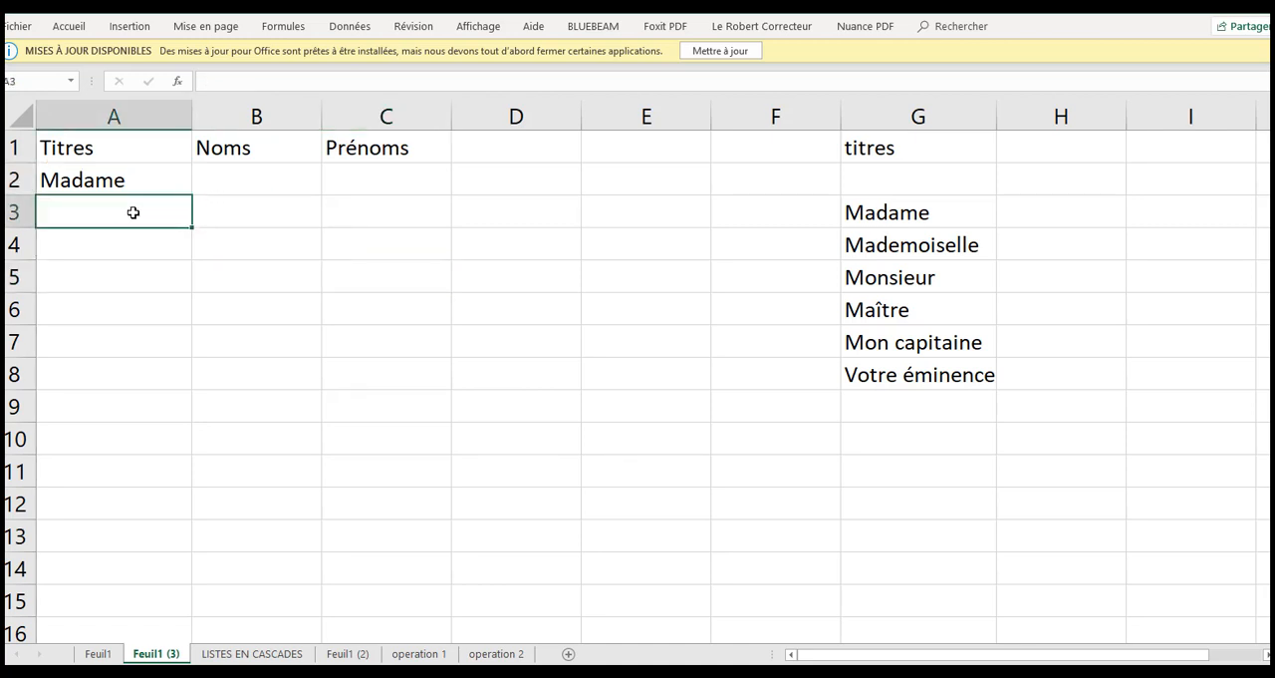
click(145, 182)
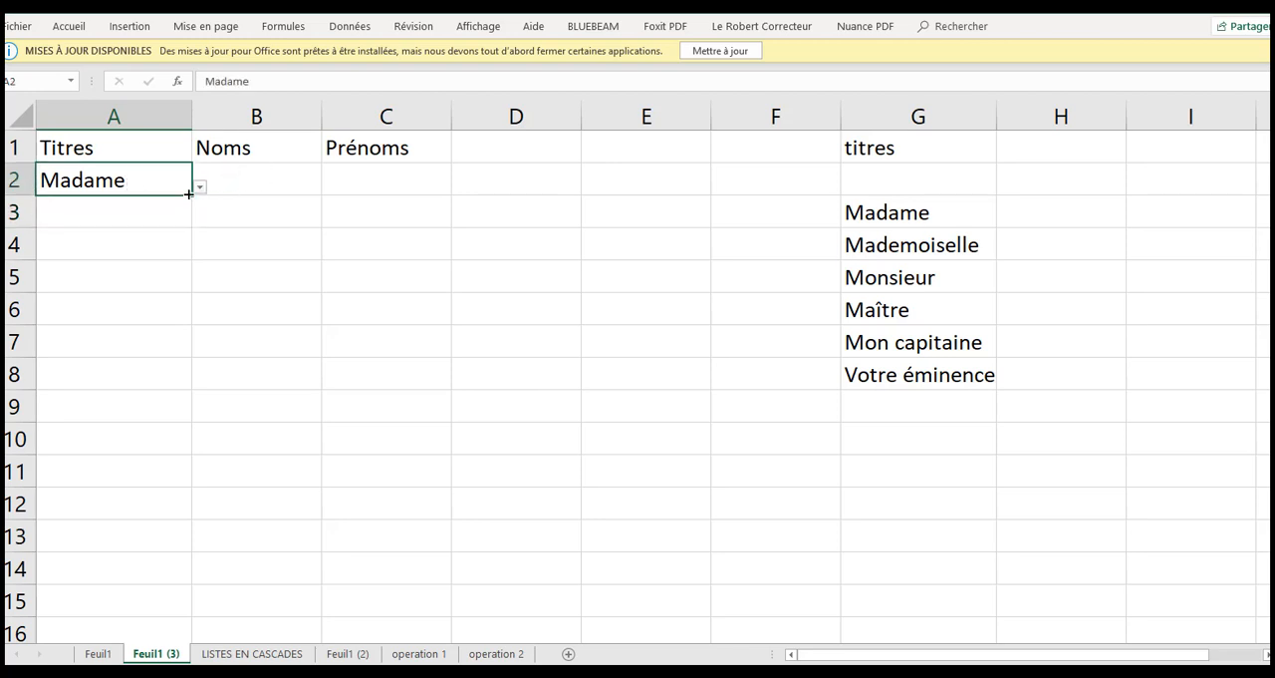
drag(190, 196, 191, 389)
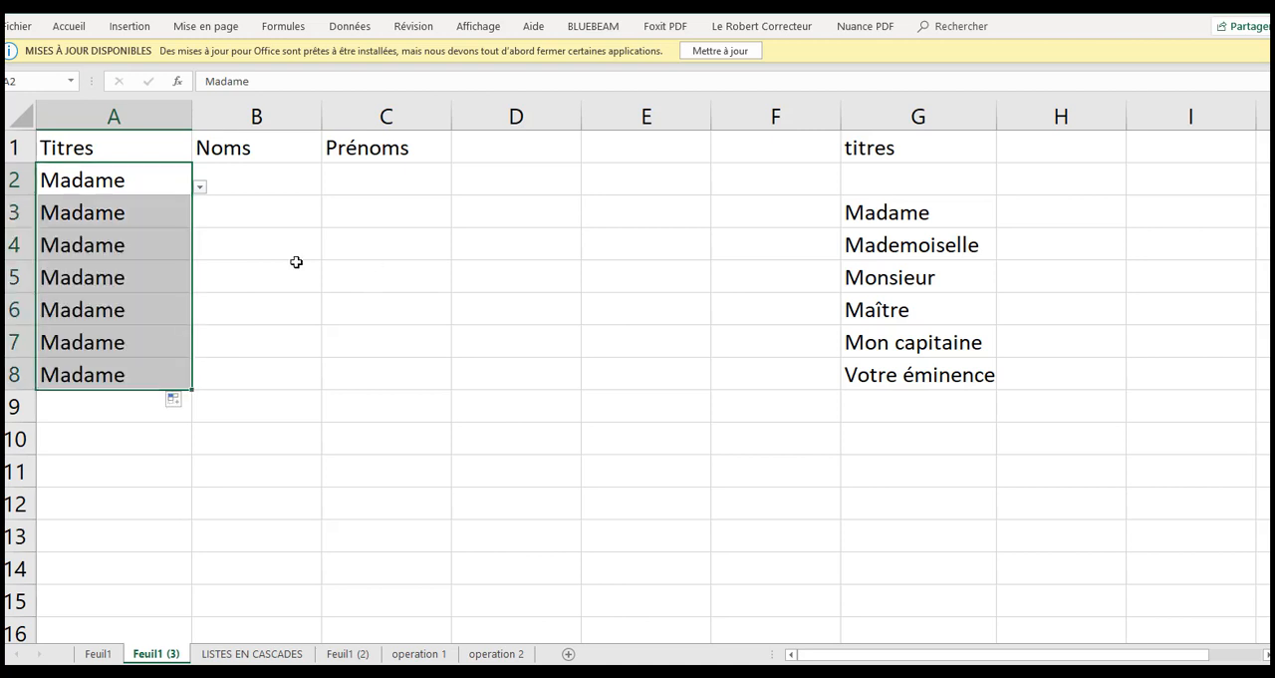
click(137, 218)
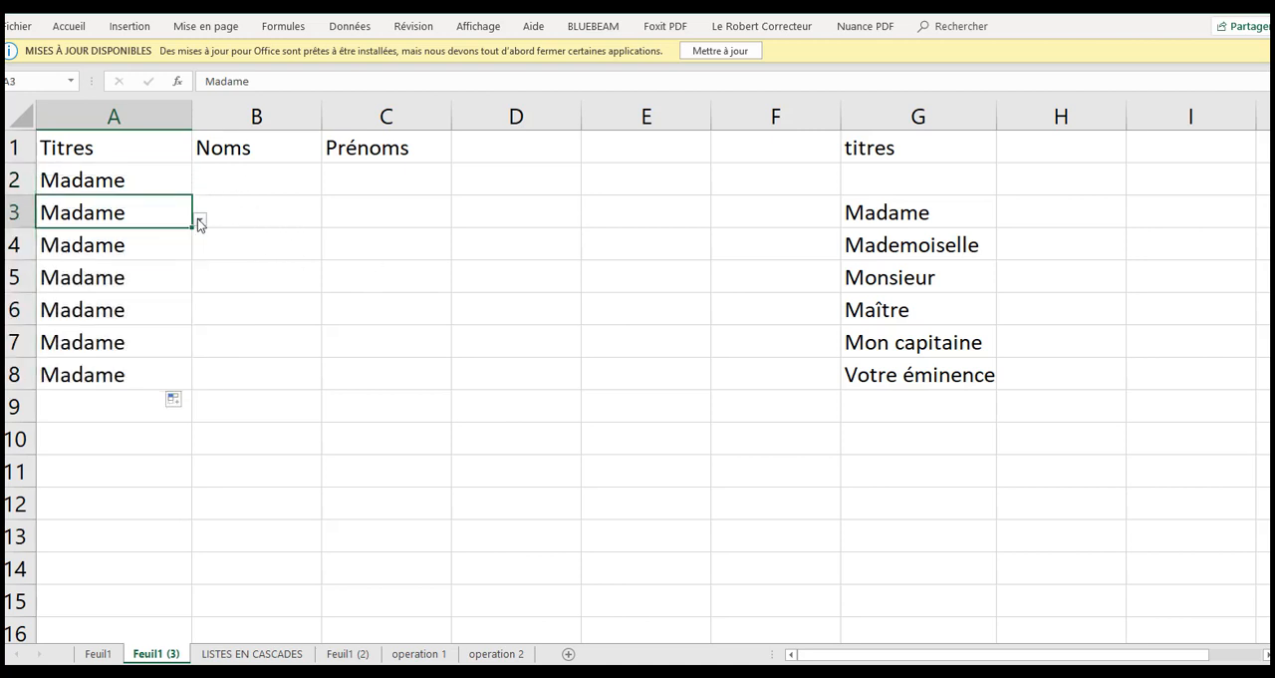
click(199, 219)
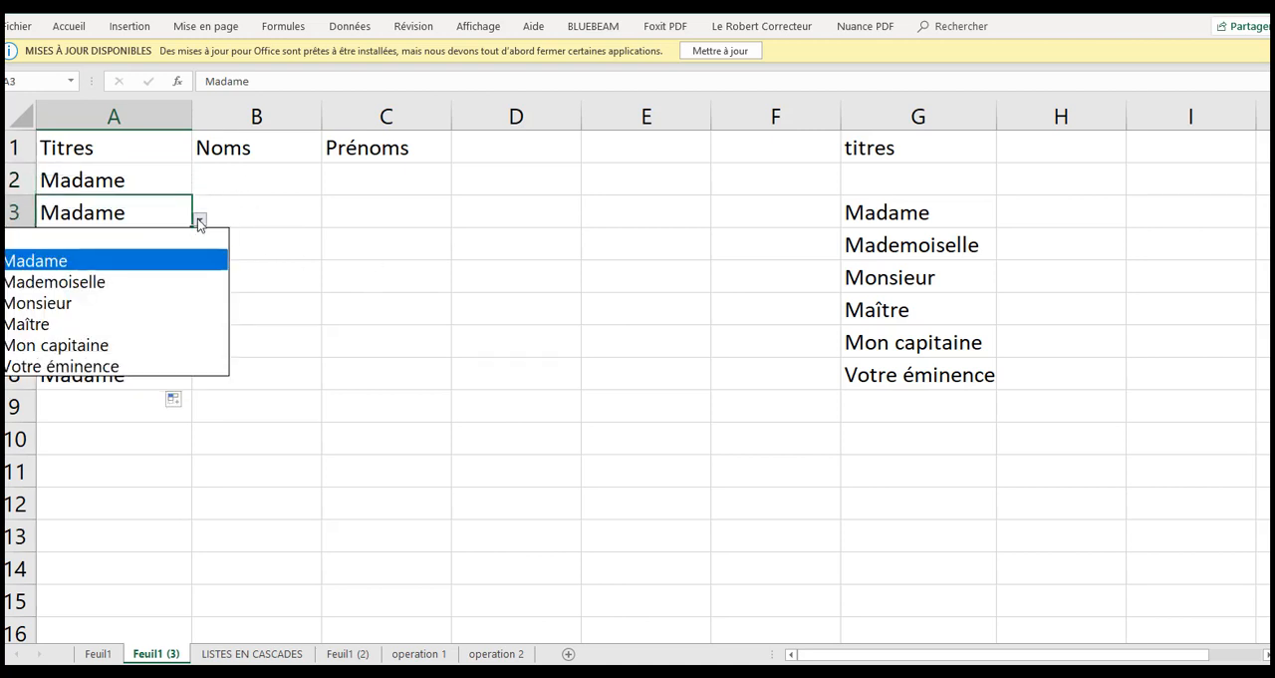
click(73, 301)
click(289, 245)
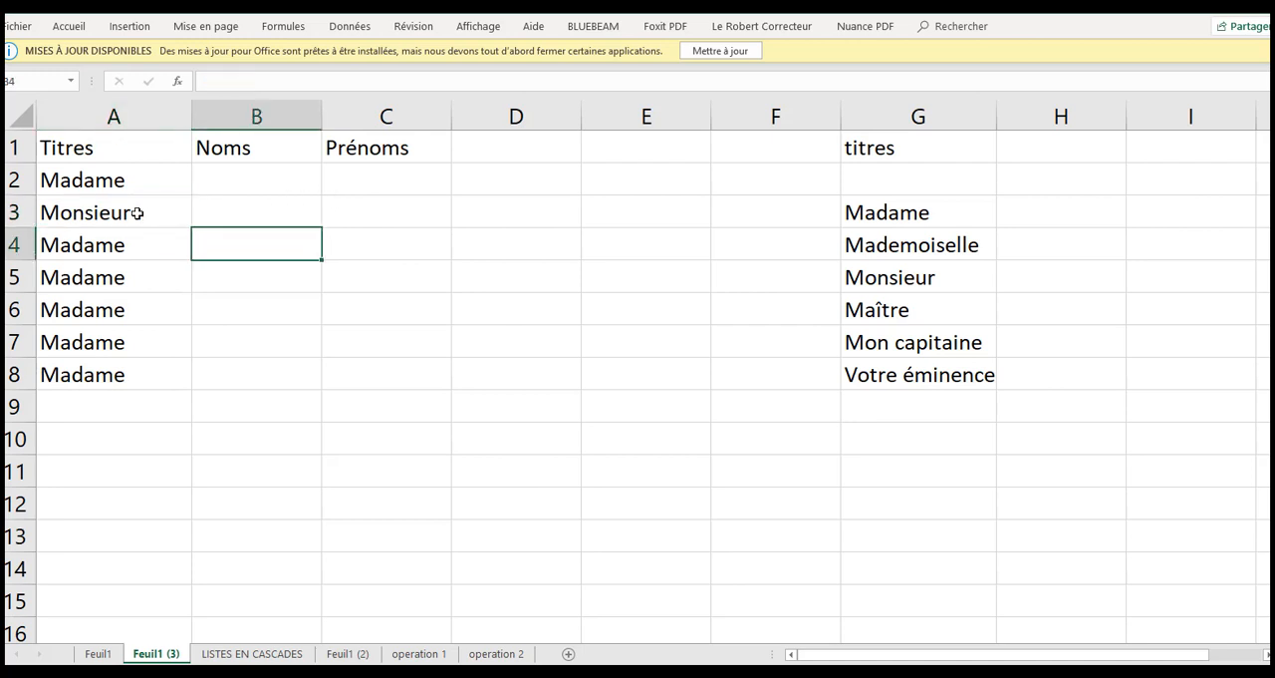
Undo the title choice in A3 and the fill down column A
key(ctrl+z)
key(ctrl+z)
click(259, 284)
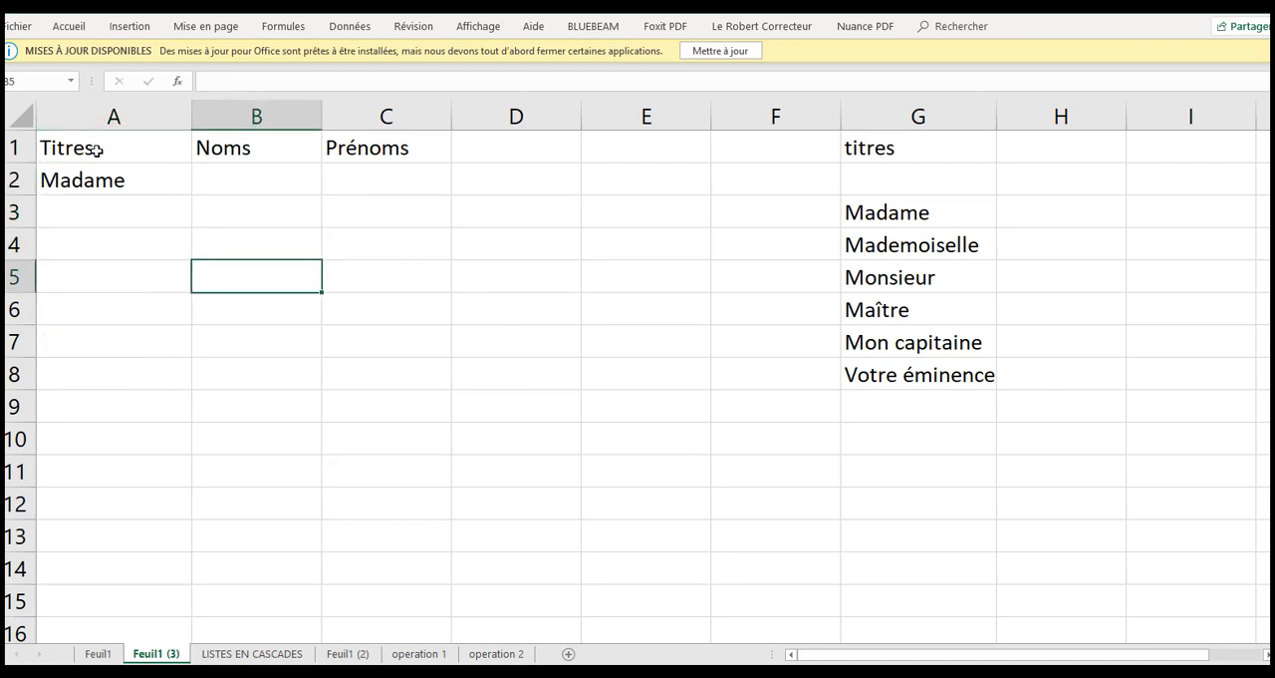
Convert A1:C2 into a table with headers and extend it down to row 12
drag(80, 149, 385, 185)
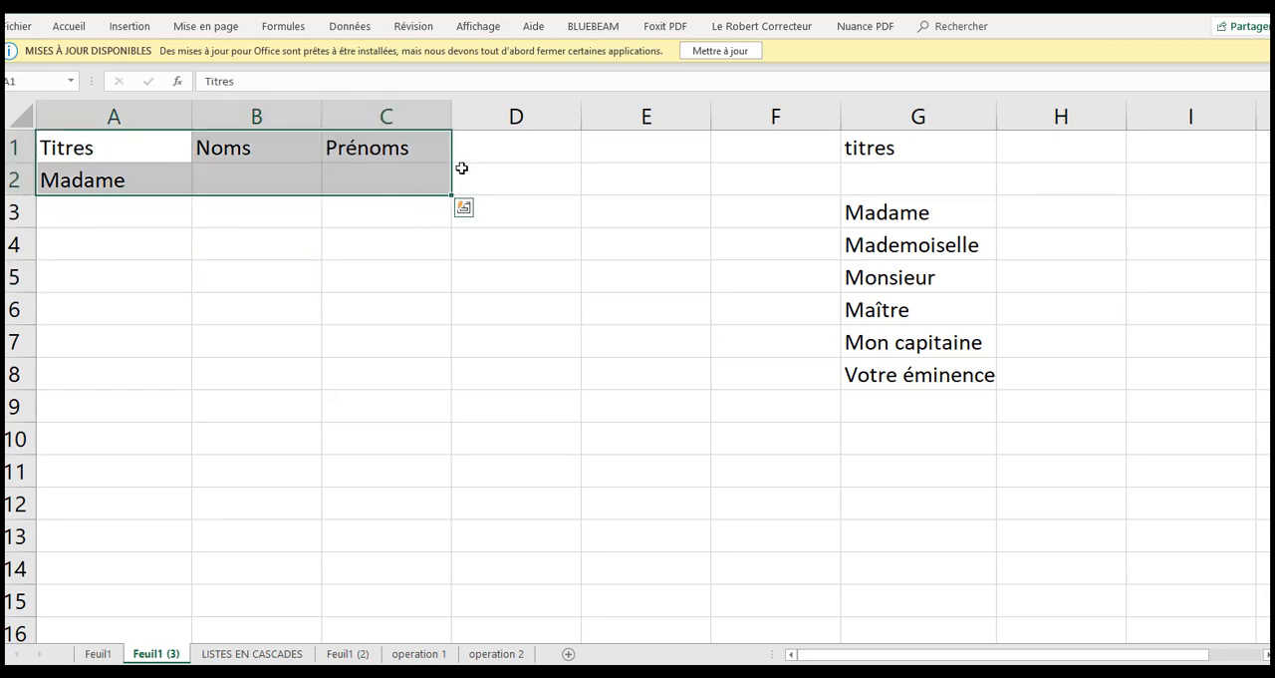
click(121, 26)
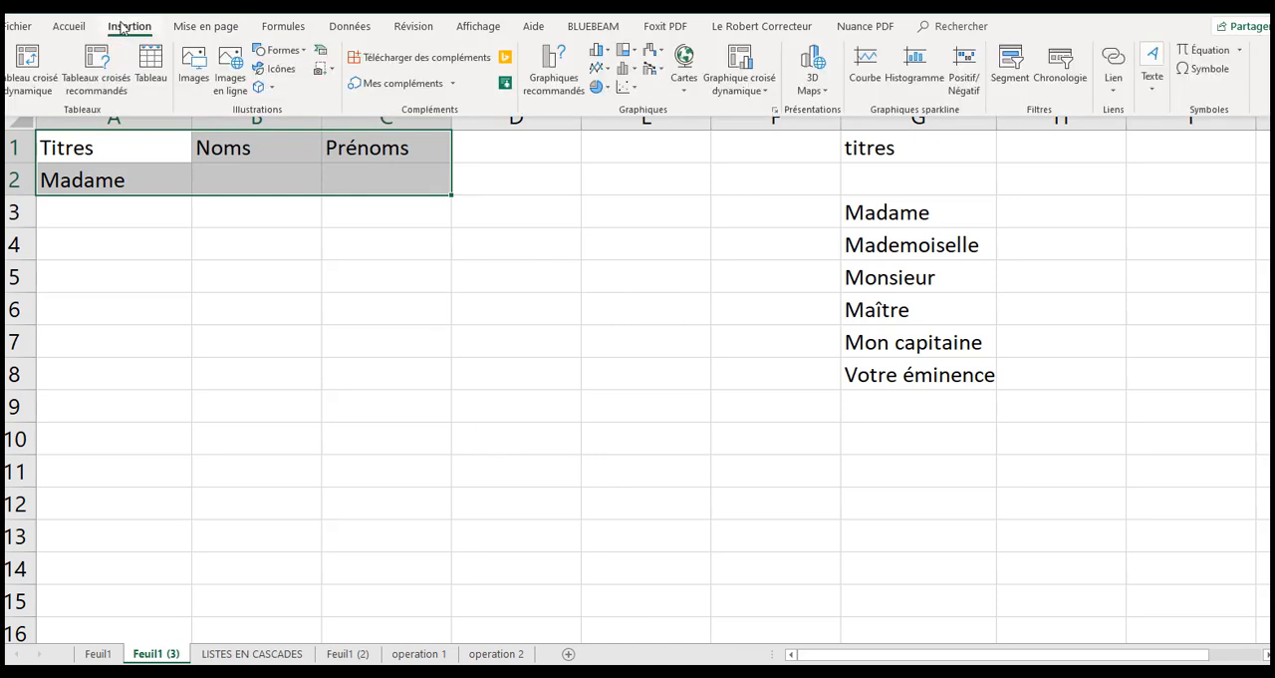
click(150, 68)
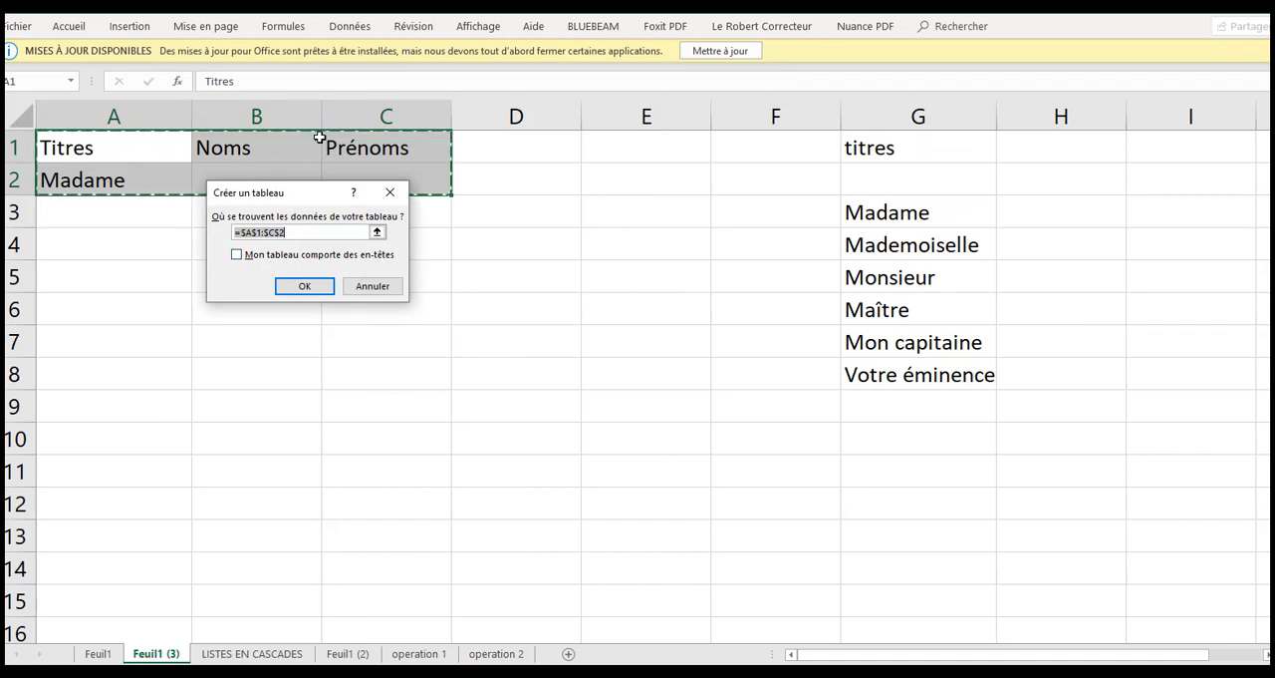
click(241, 255)
click(317, 286)
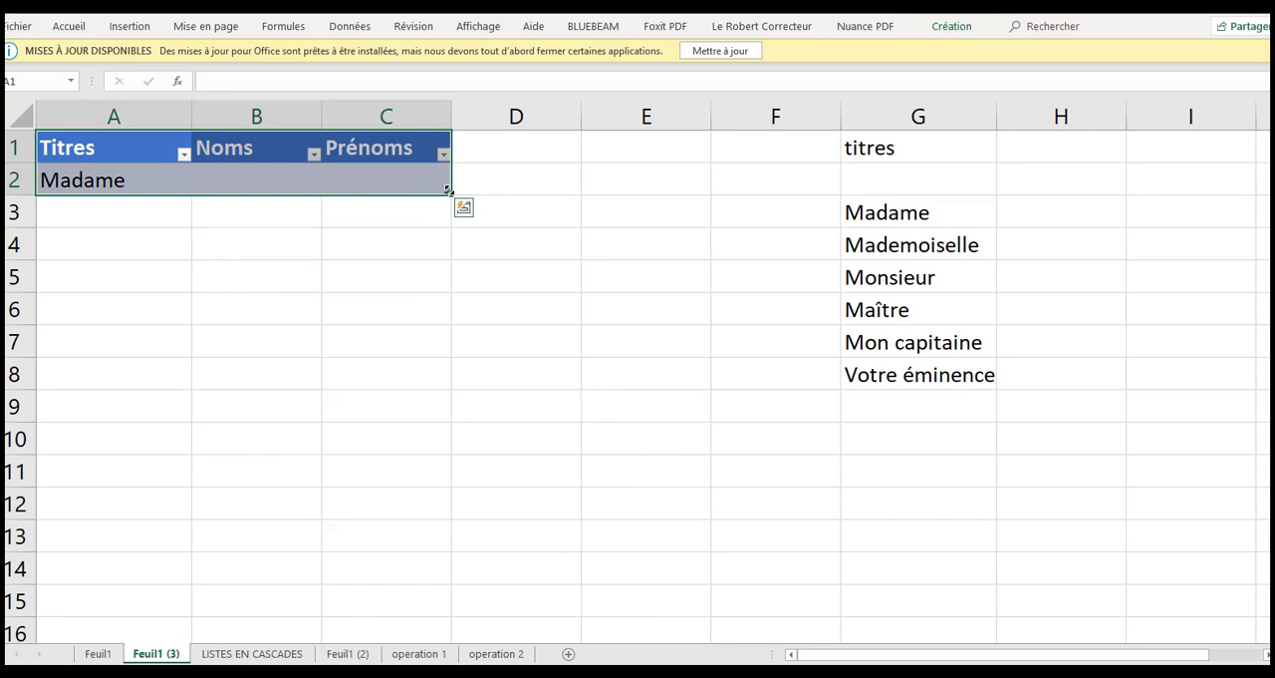
drag(450, 223, 467, 519)
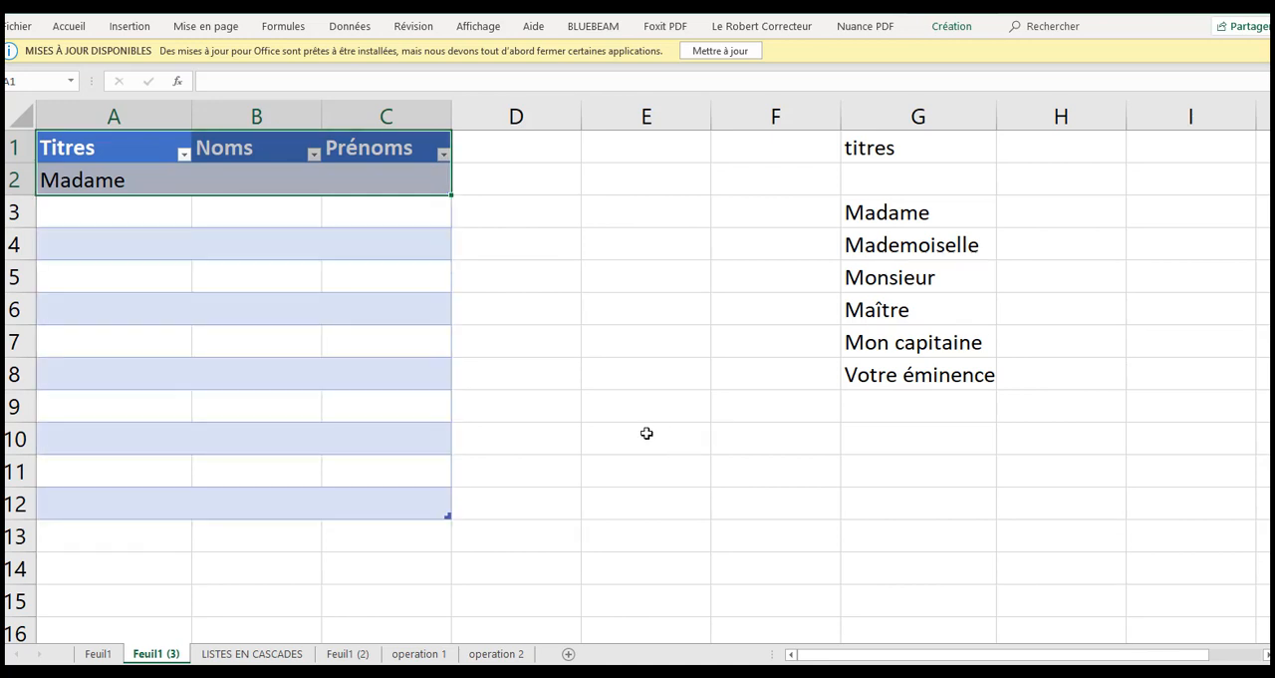
Choose Maître from the drop-down lists in cells A5 and A7 of the table's Titres column
click(145, 212)
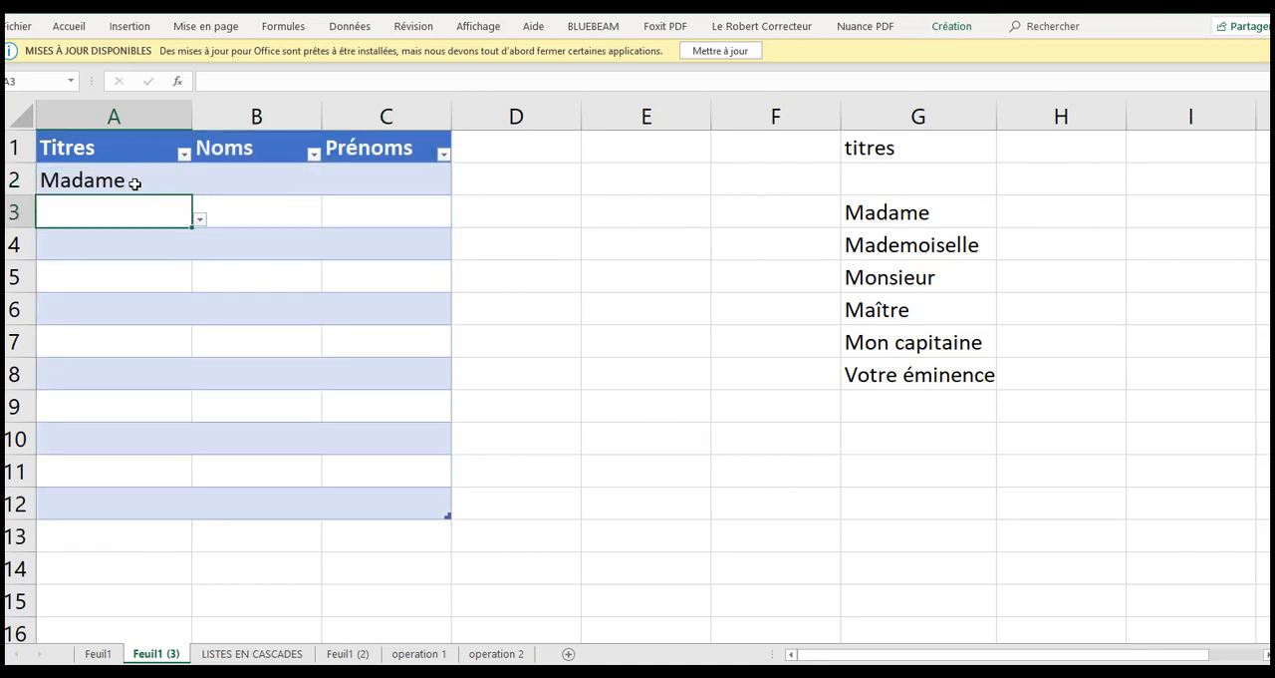
click(128, 241)
click(137, 285)
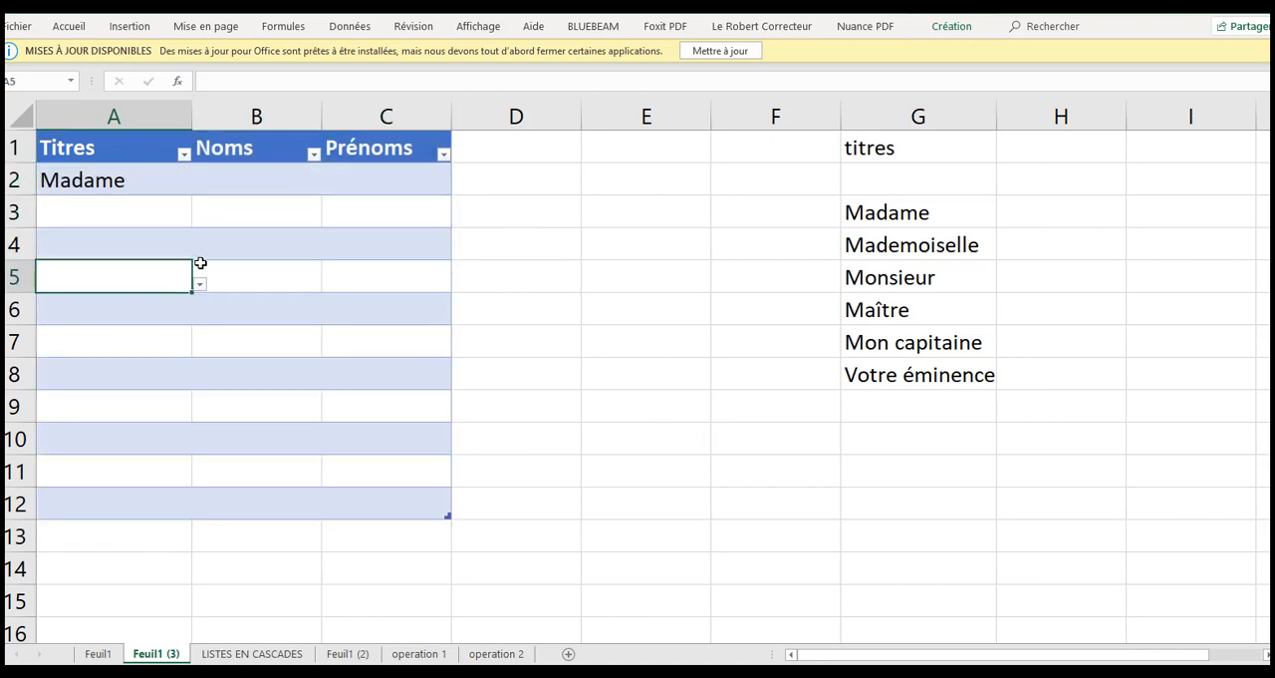
click(200, 287)
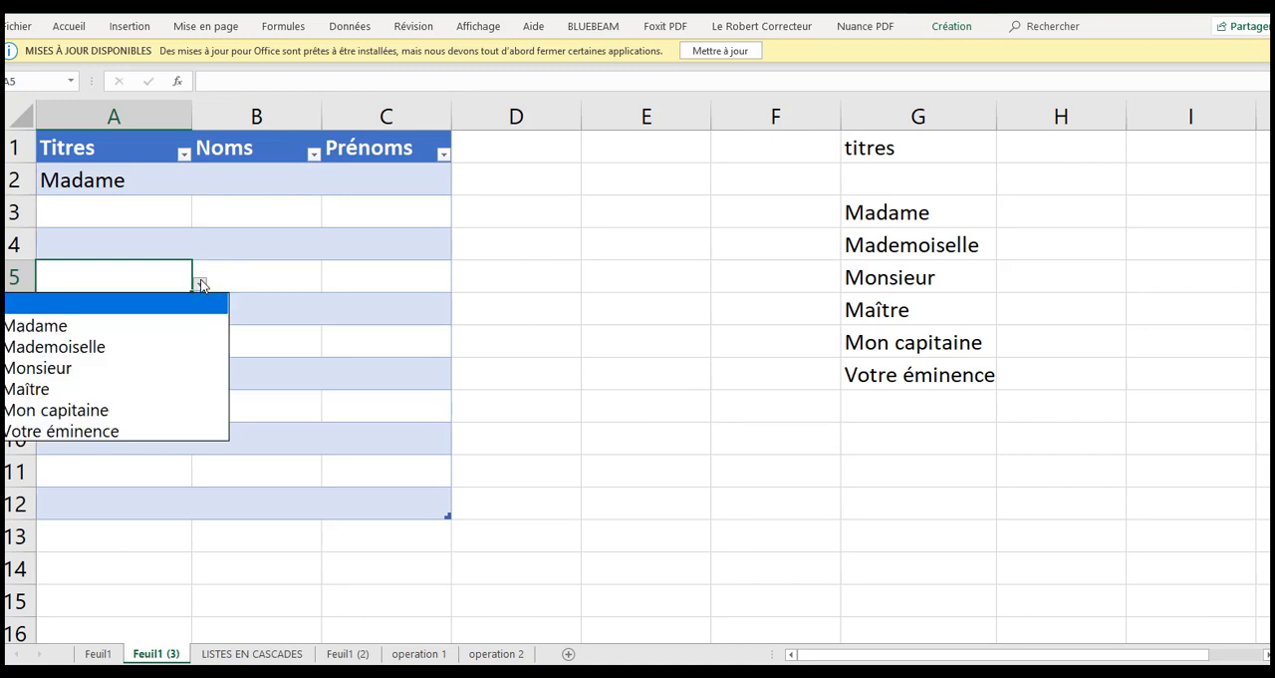
click(45, 390)
click(157, 343)
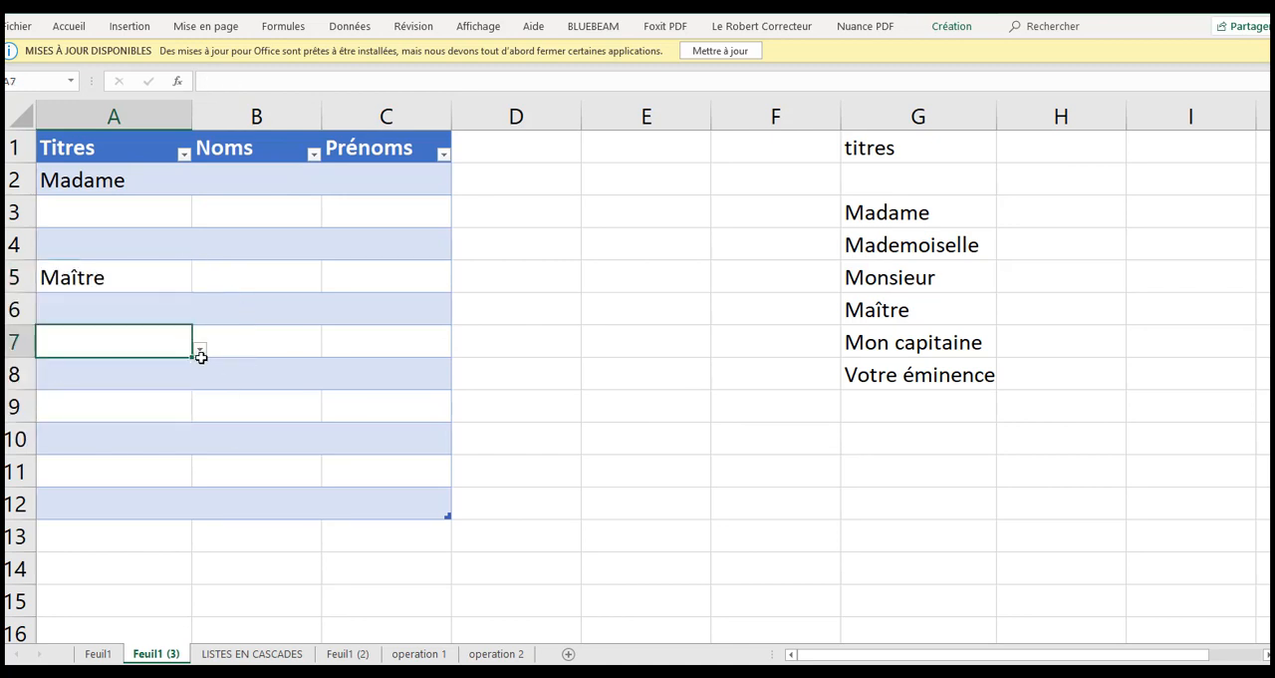
click(200, 351)
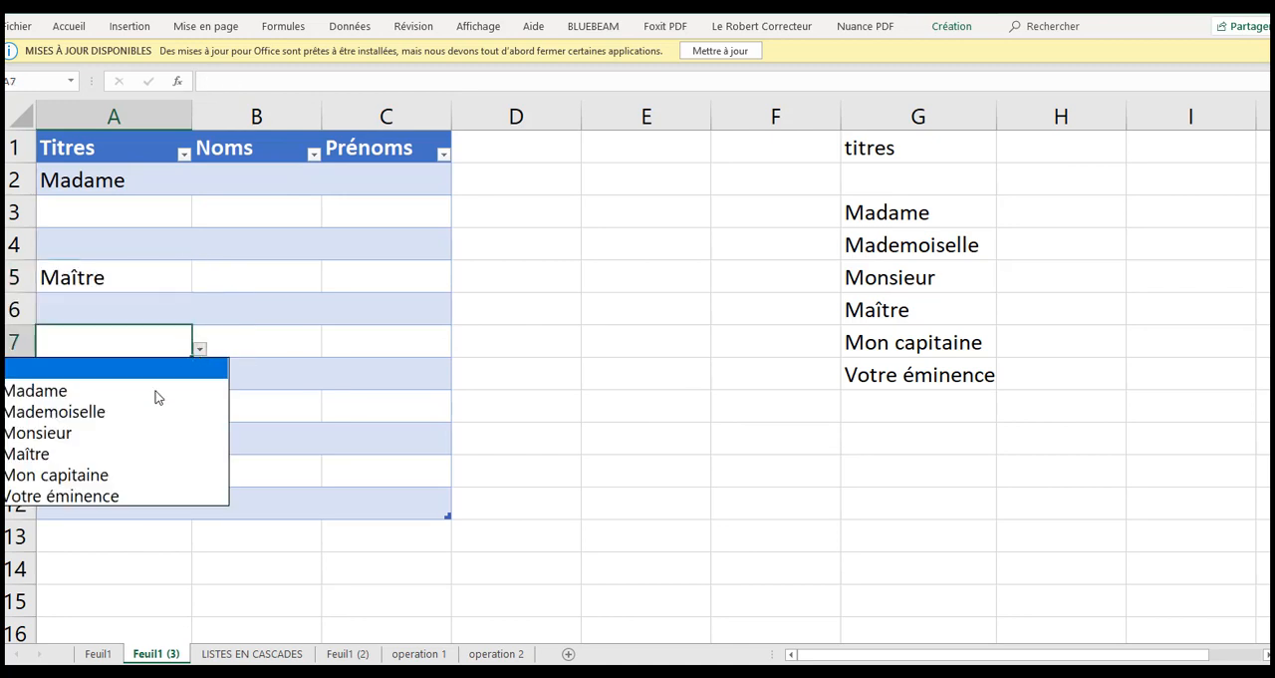
click(104, 450)
click(244, 271)
click(267, 179)
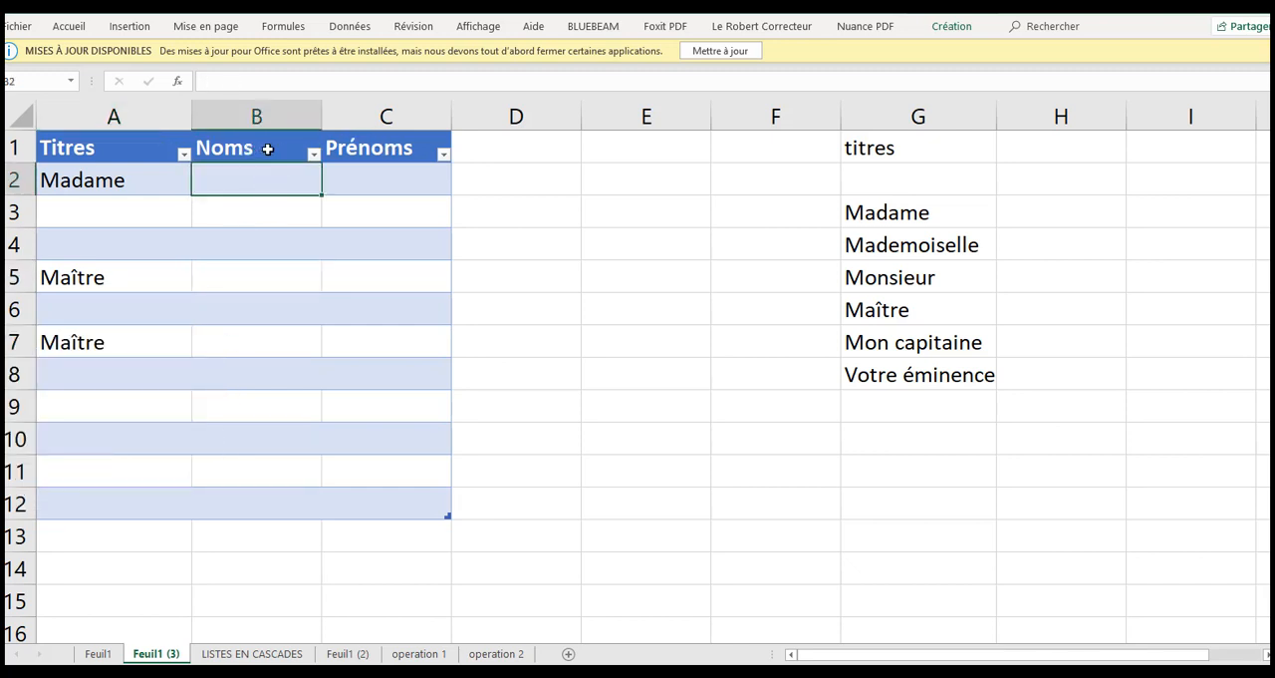
click(636, 289)
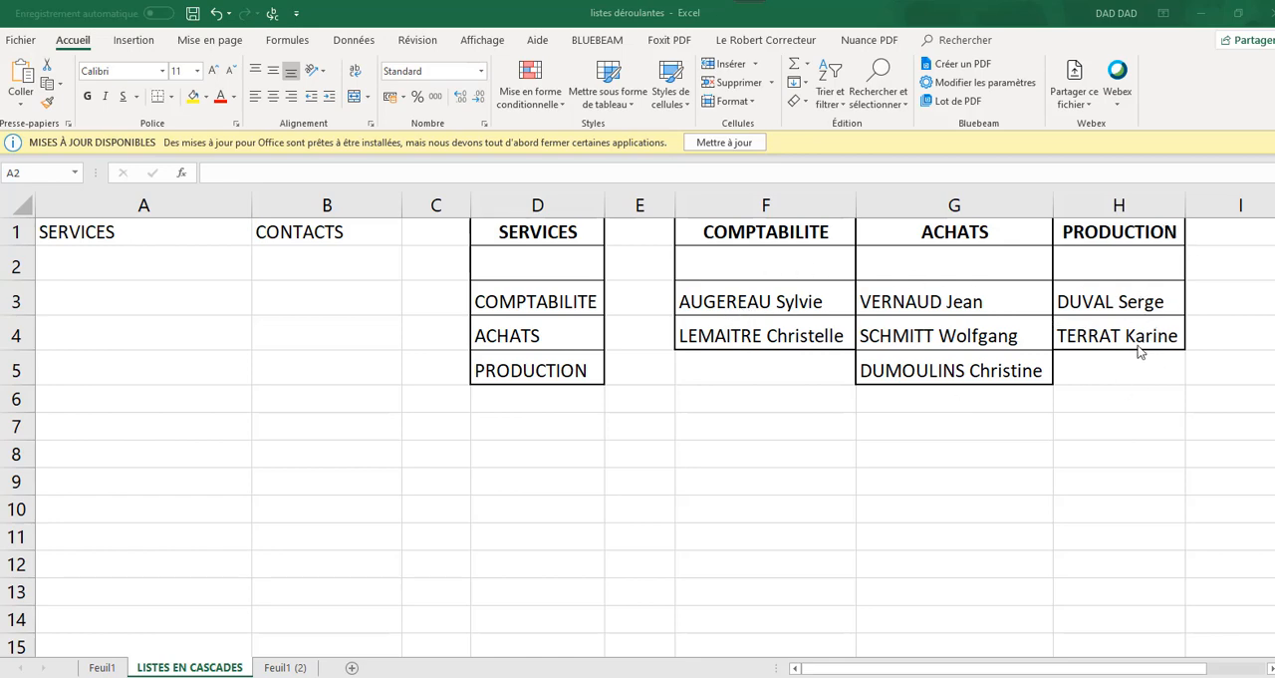
Restrict cell A2 to a drop-down list sourced from =$D$2:$D$5 and open it to view the services
click(153, 271)
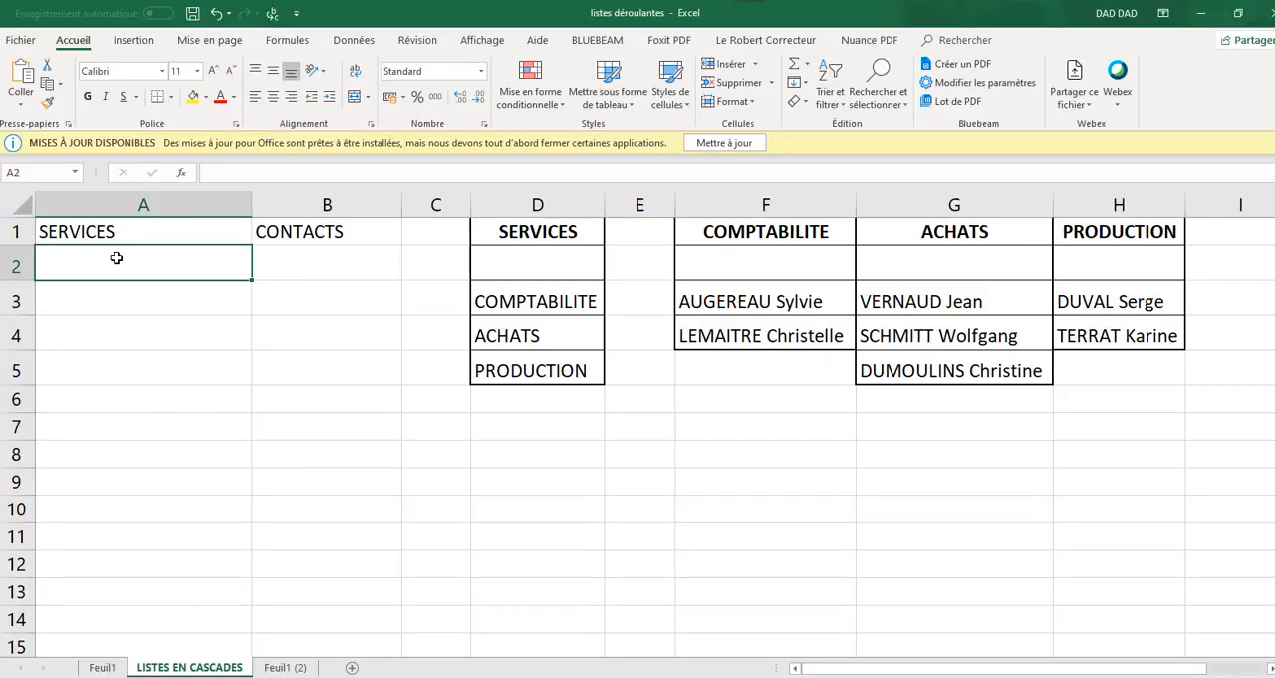
click(364, 43)
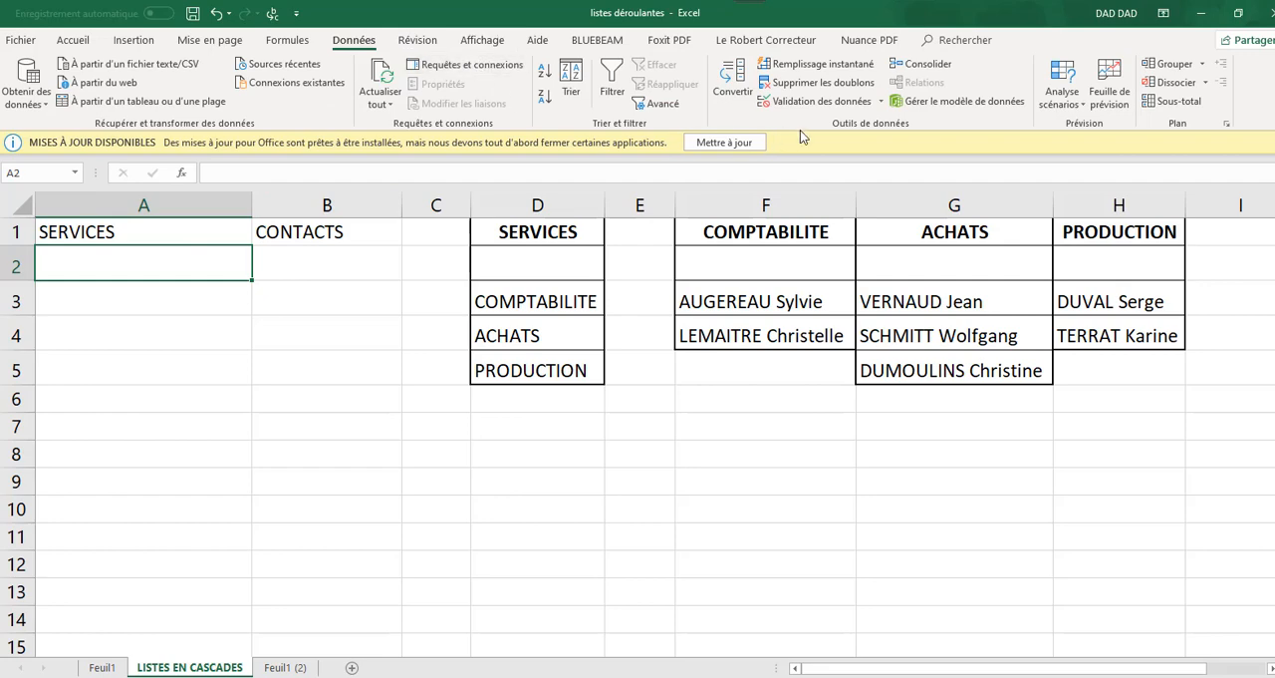
click(847, 100)
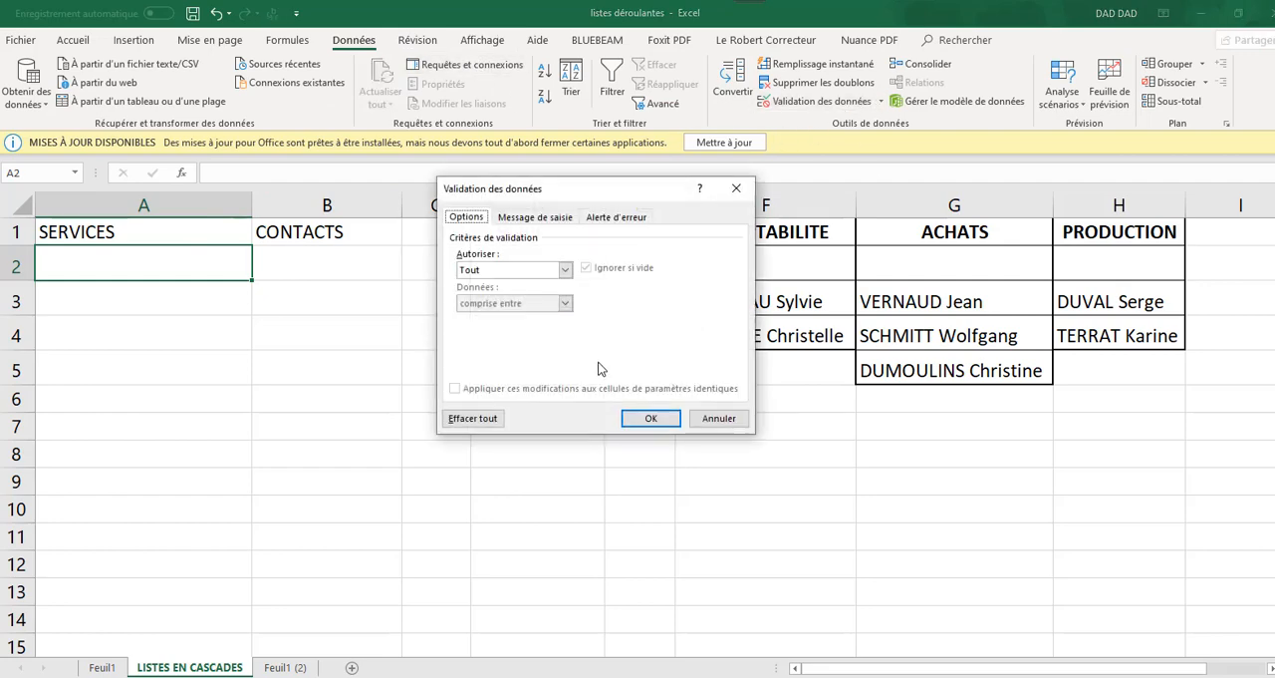
click(565, 269)
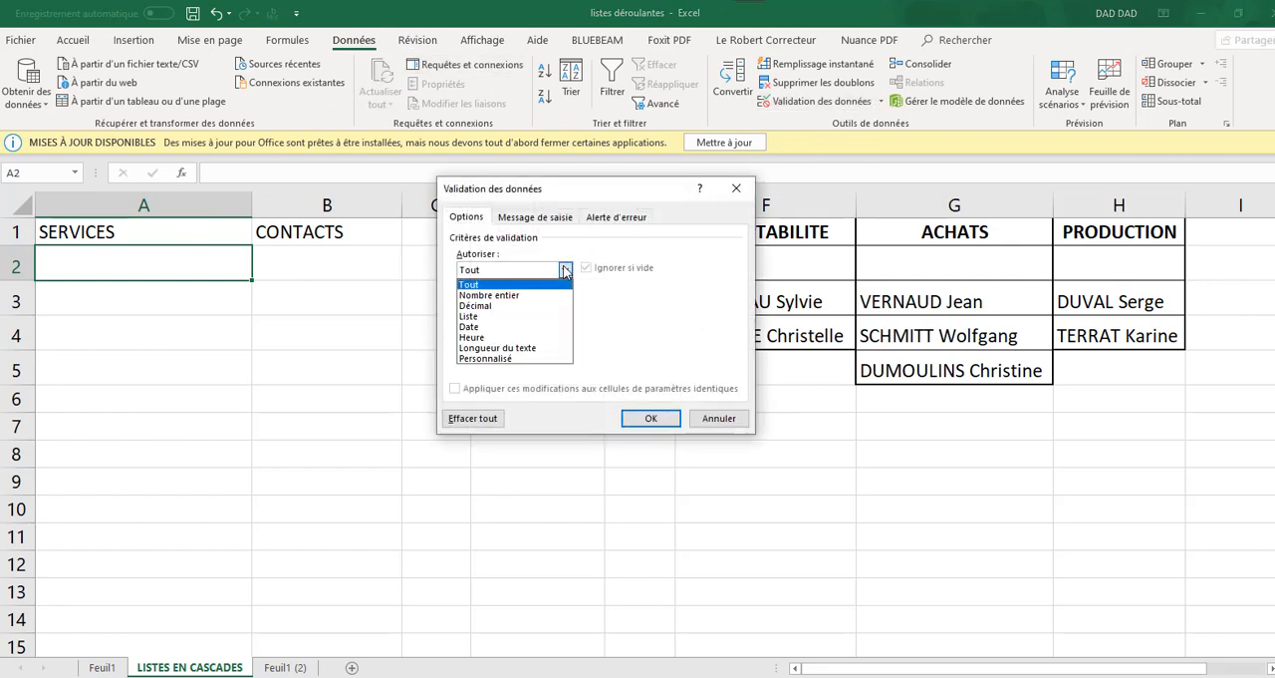
click(483, 317)
click(568, 336)
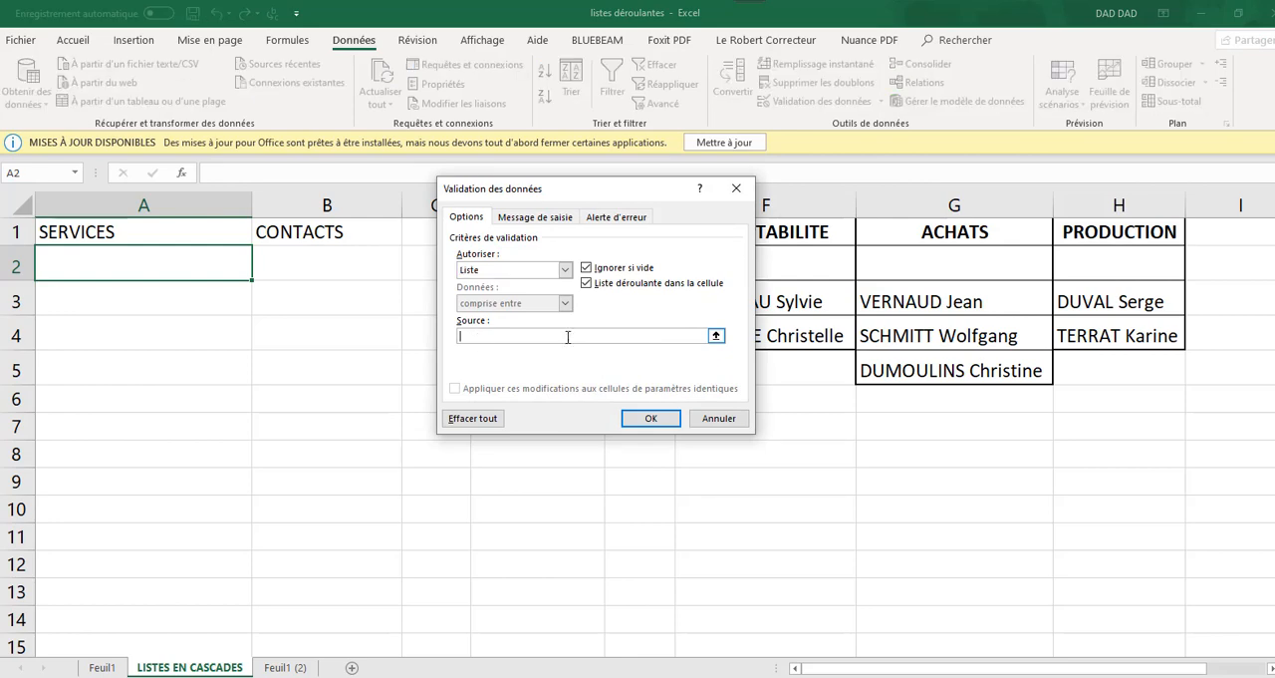
drag(644, 192, 202, 333)
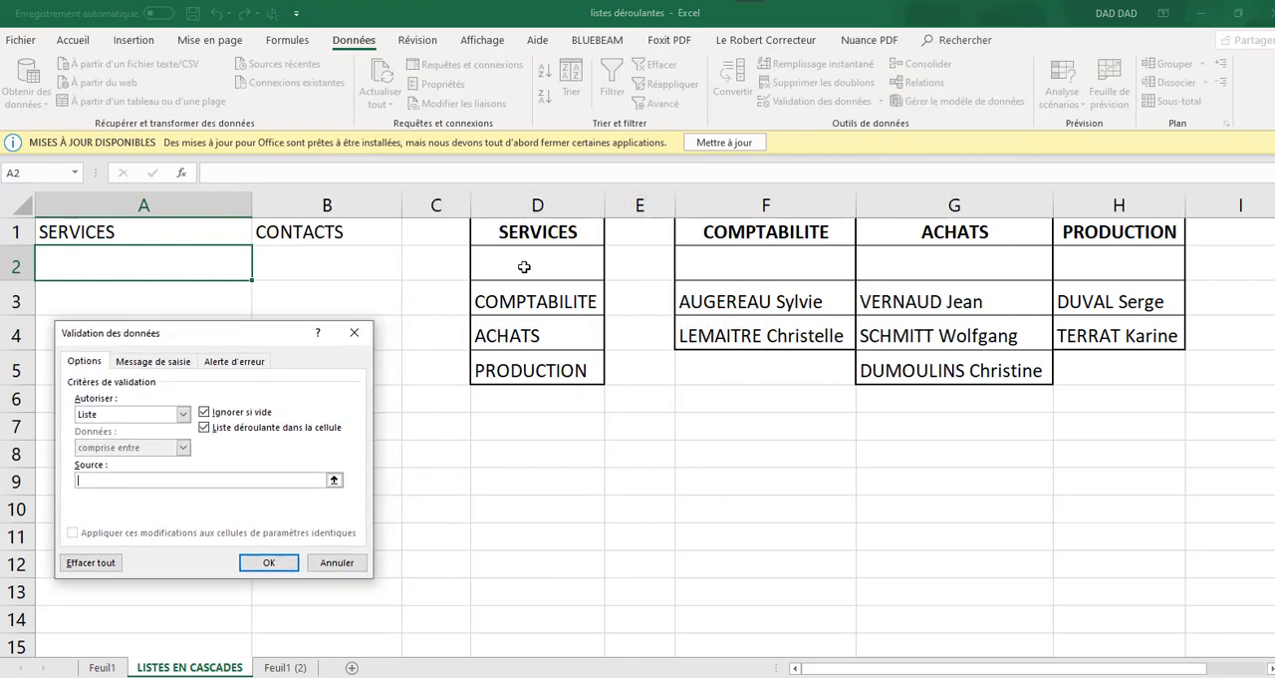
drag(539, 266, 544, 370)
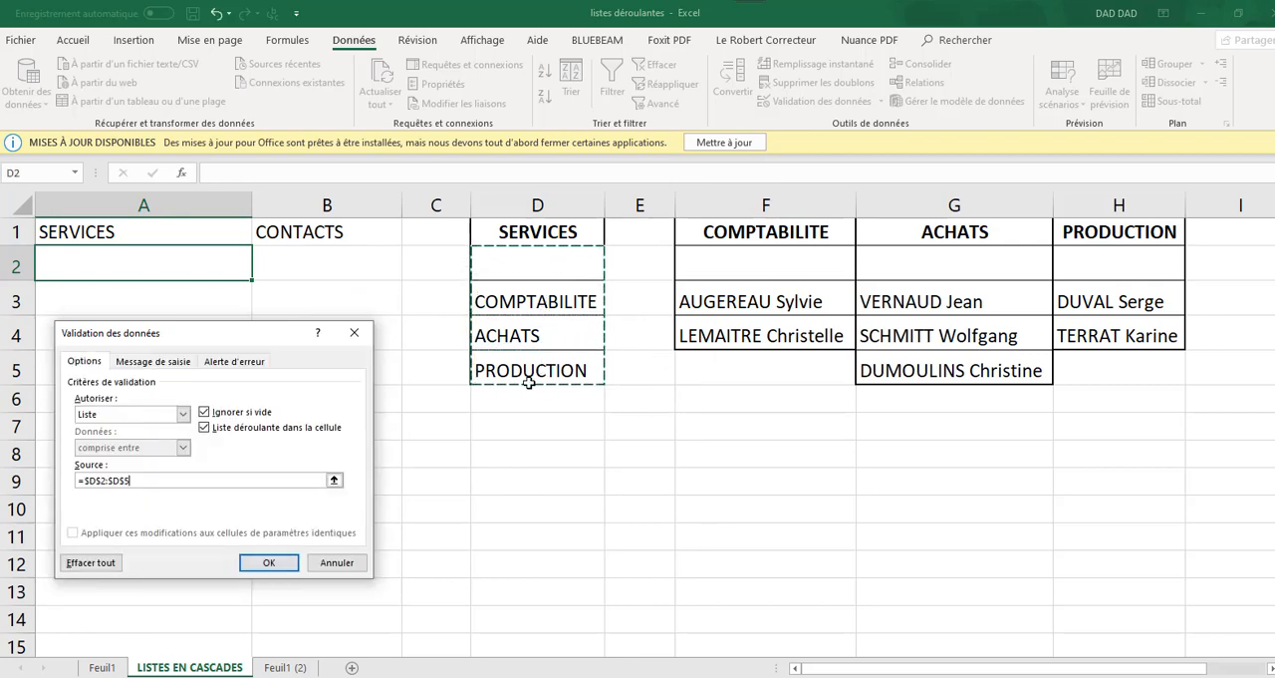
click(268, 563)
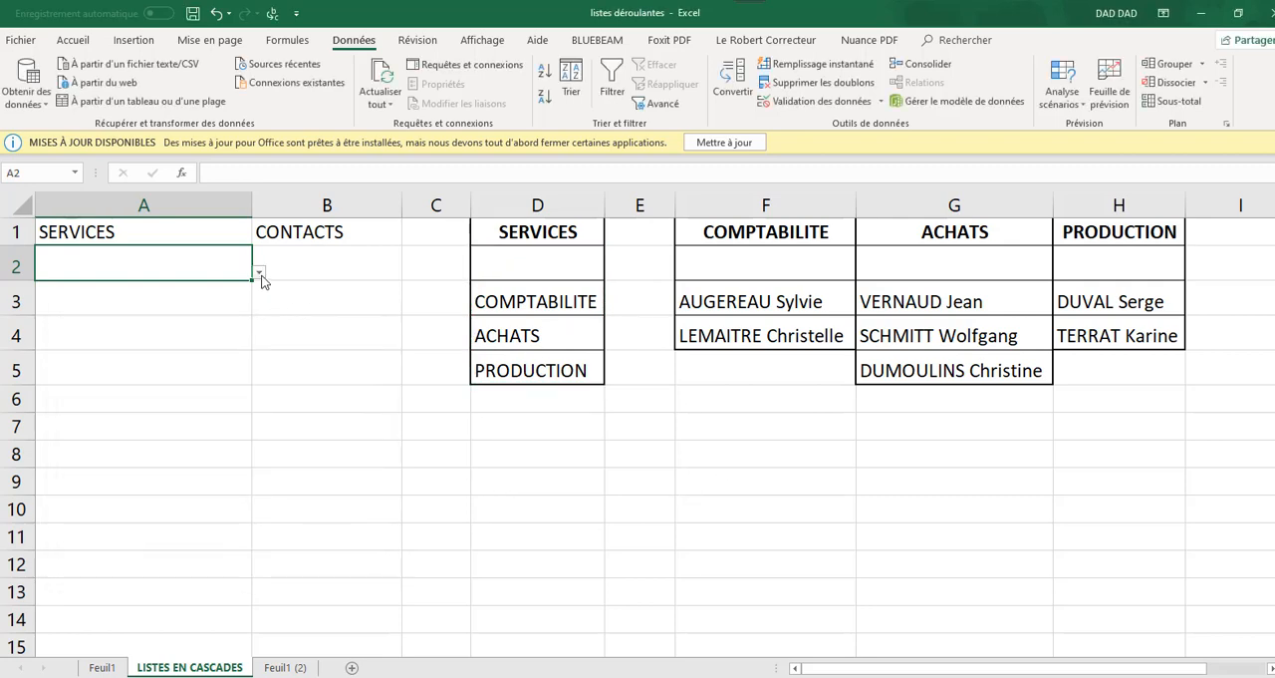
click(262, 275)
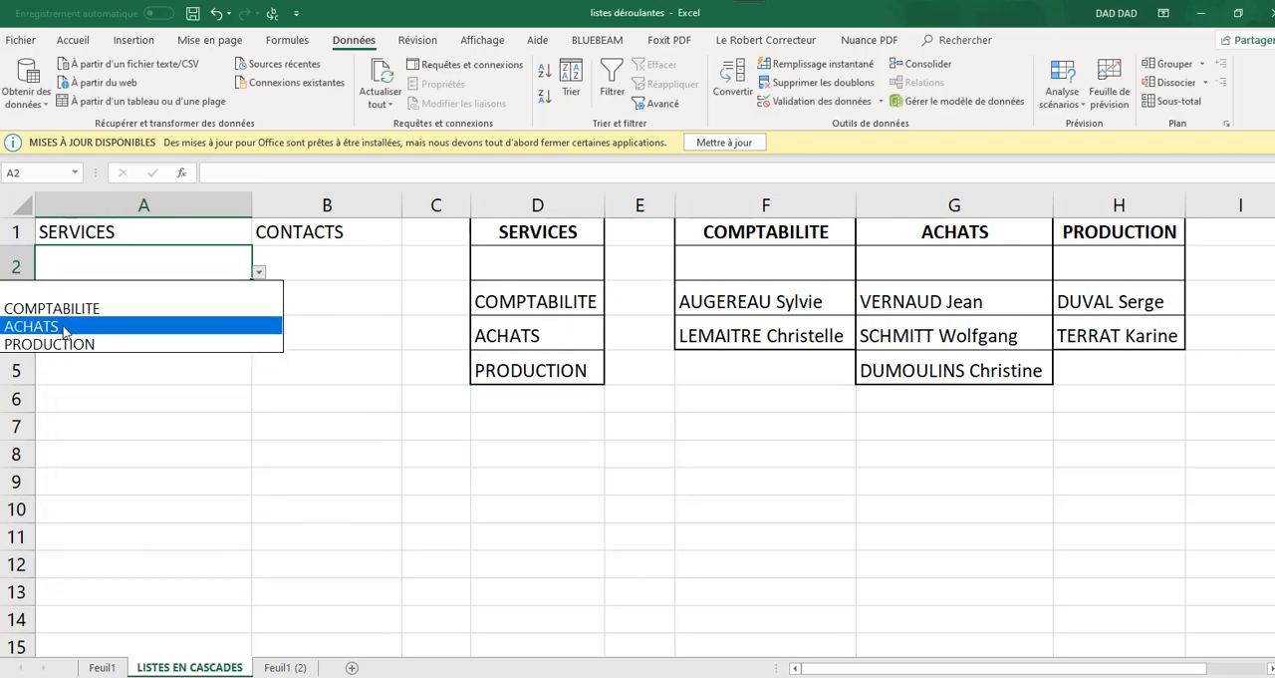
click(433, 468)
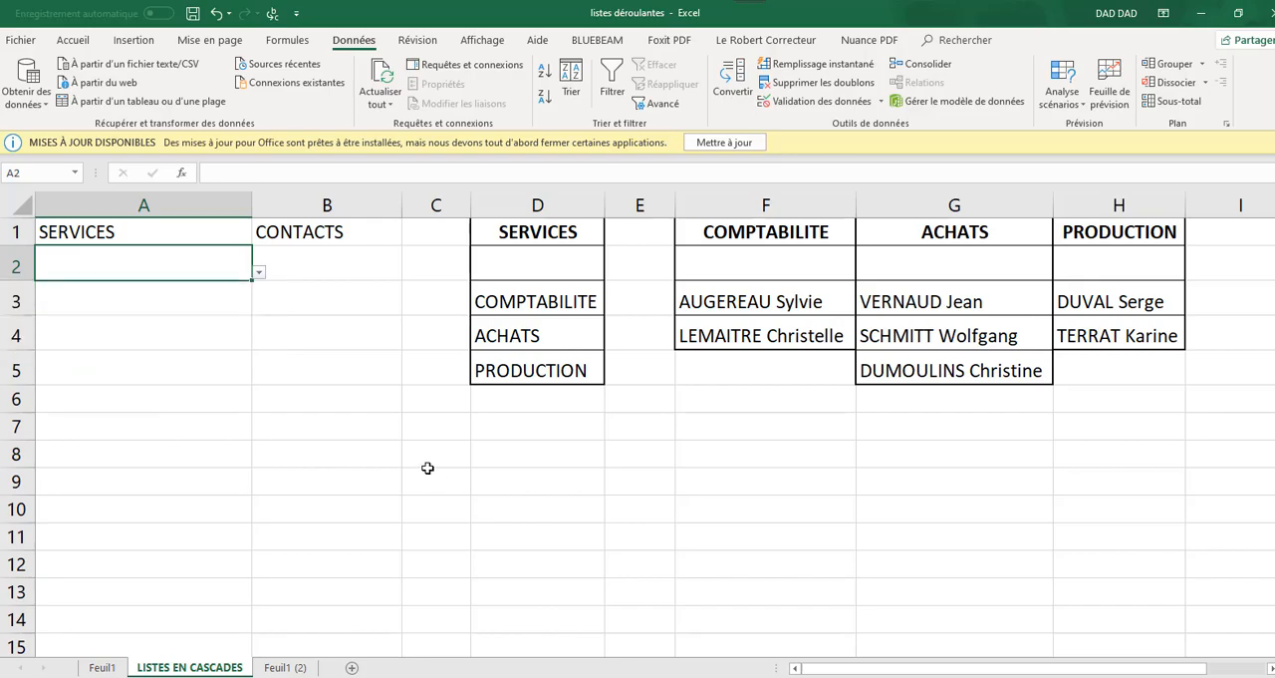
click(263, 269)
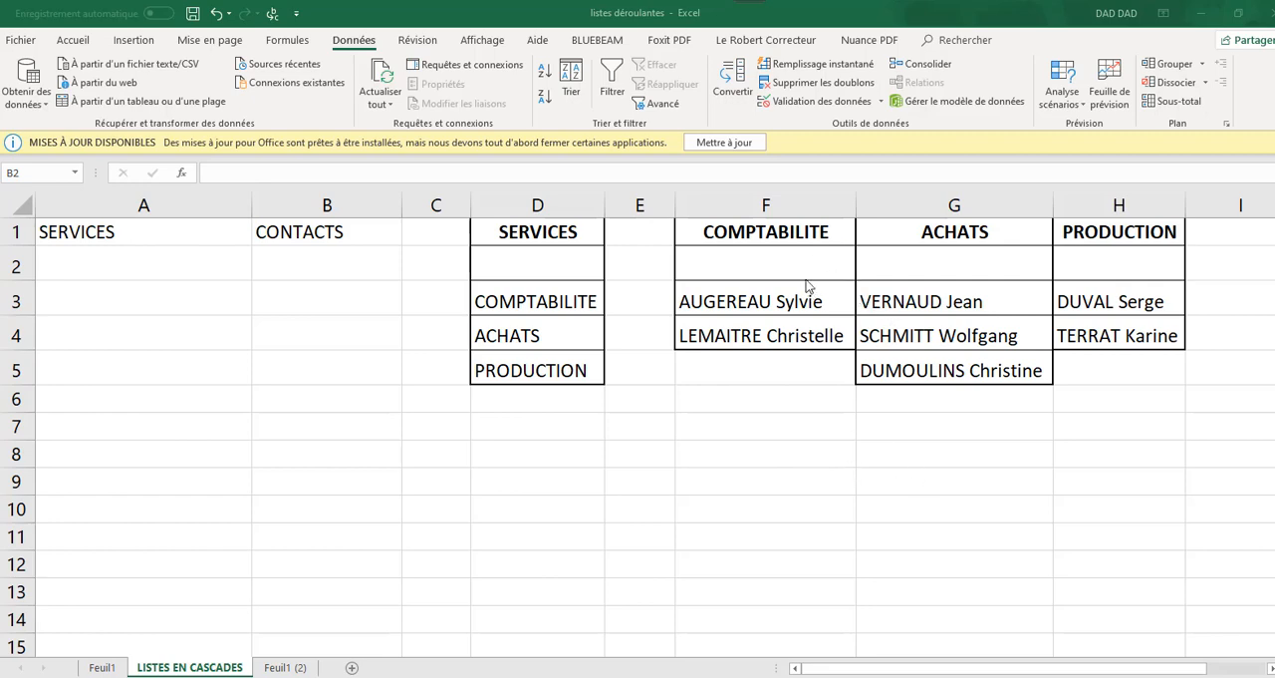
Enter COMPTABILITE as the name for the accounting contacts range F2:F4
click(760, 259)
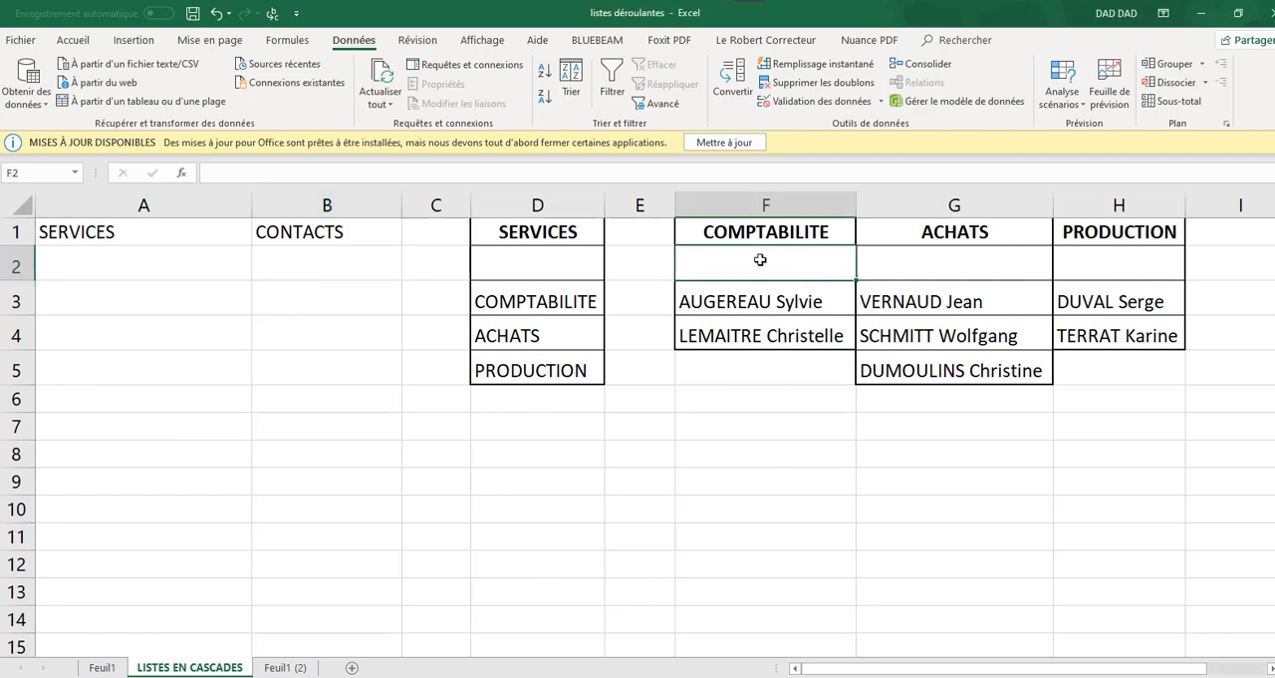
drag(763, 301, 764, 336)
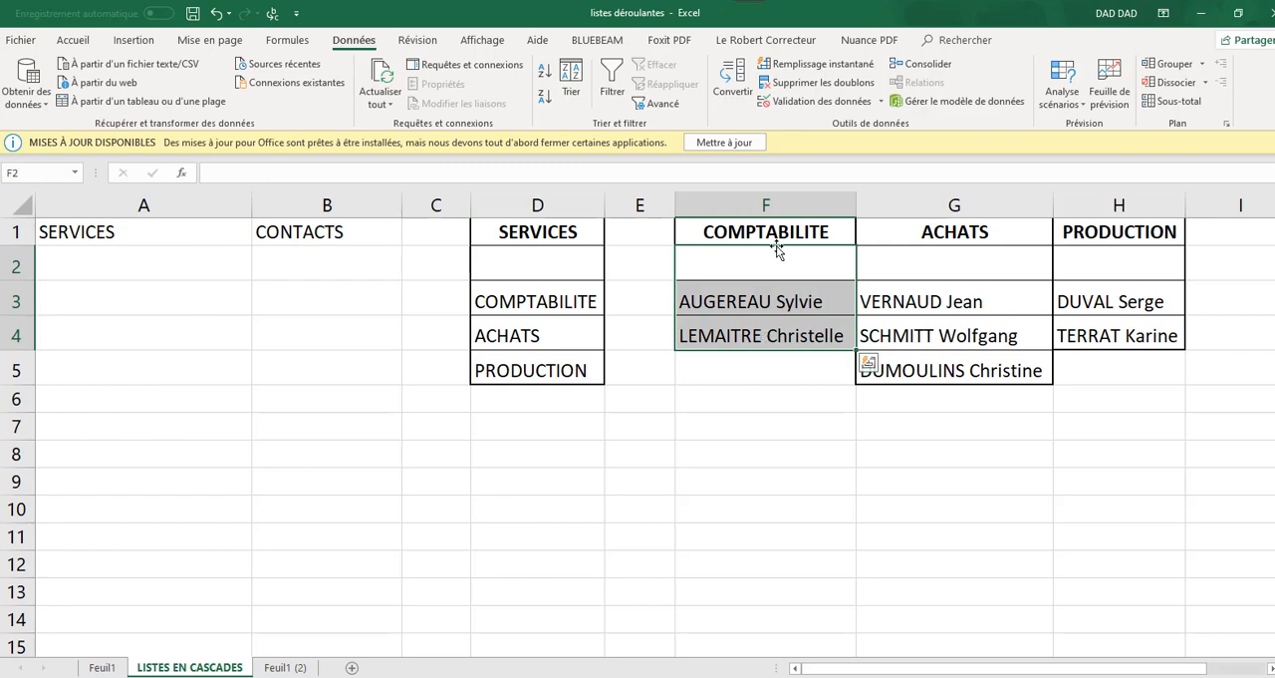
click(37, 170)
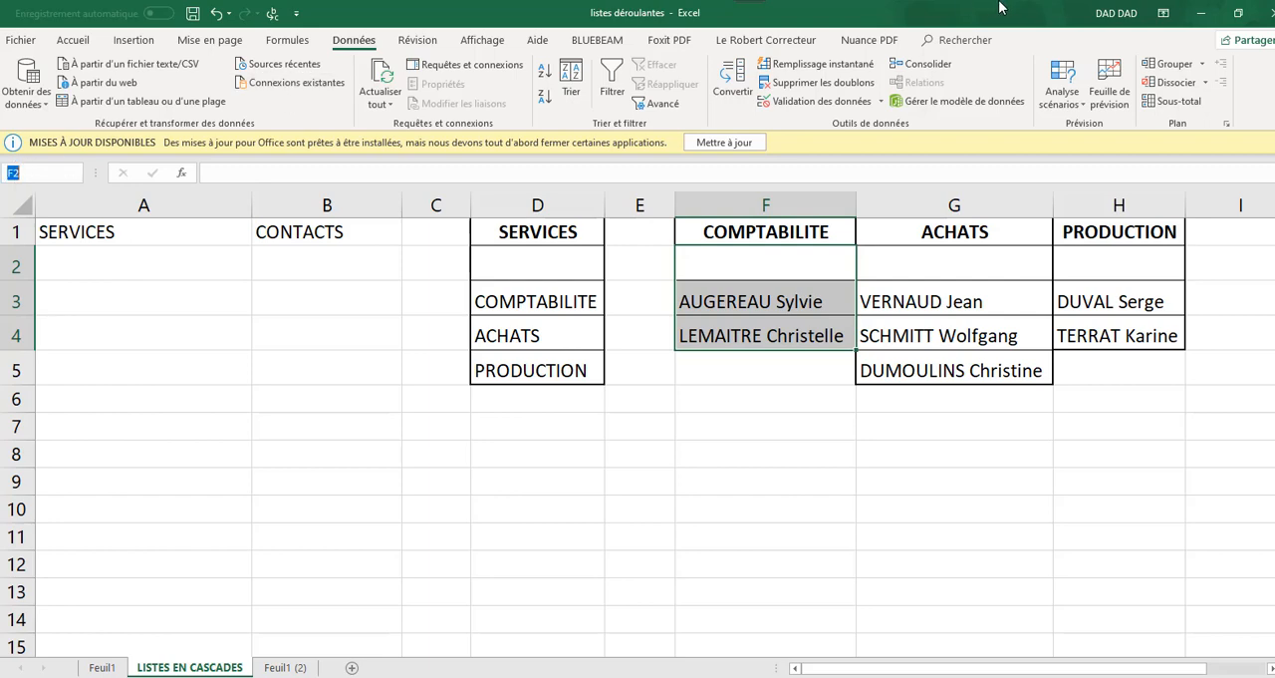
key(BackSpace)
text(ILITE)
key(Return)
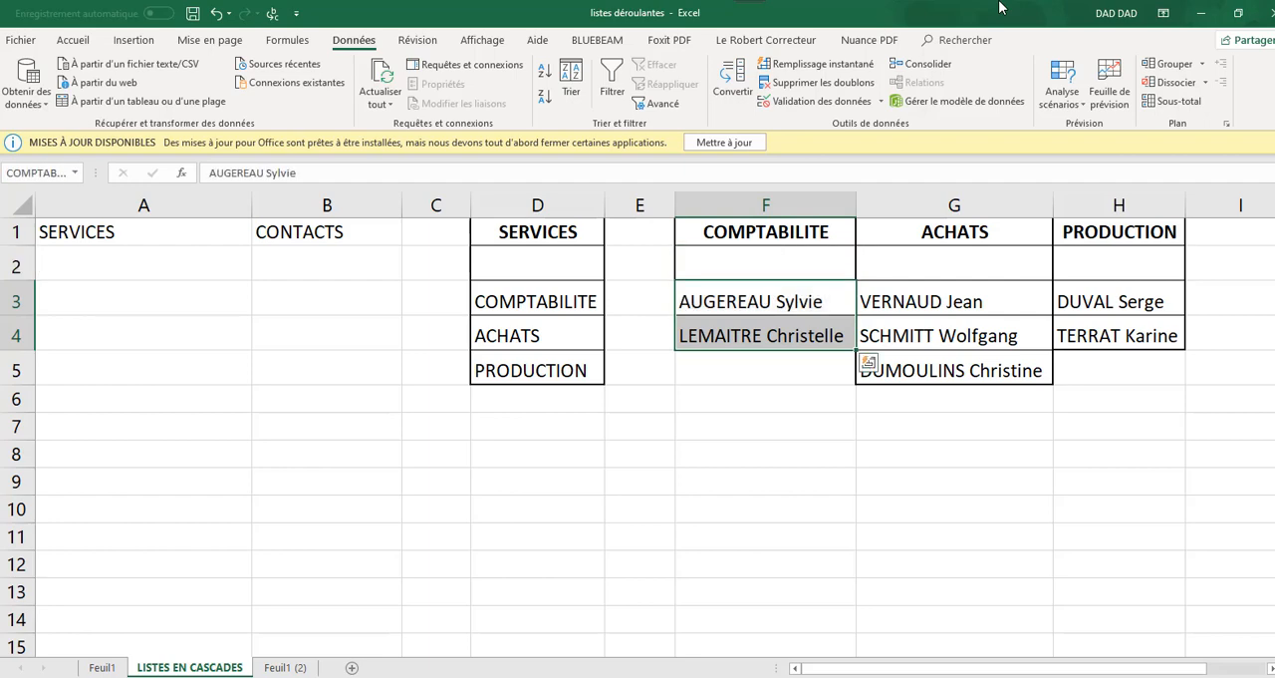
Enter ACHATS as the name for the purchasing contacts range G2:G5
click(977, 266)
drag(978, 289, 982, 370)
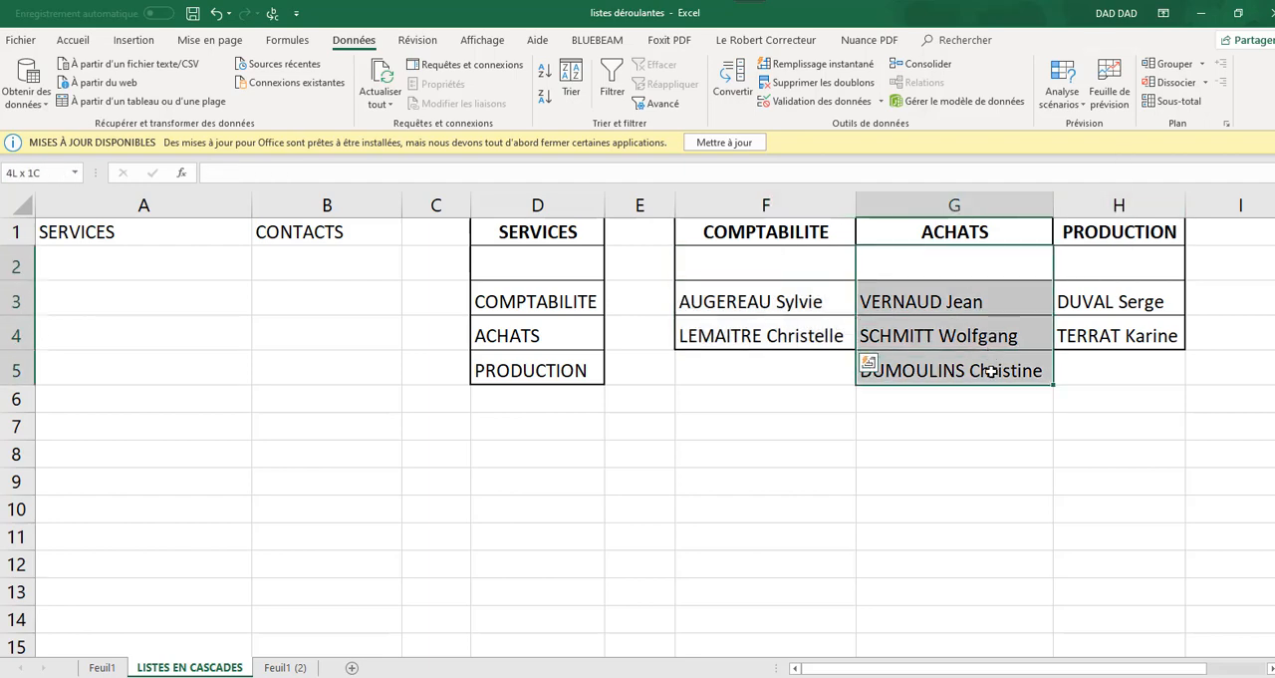
click(8, 174)
text(ACHATS)
key(Return)
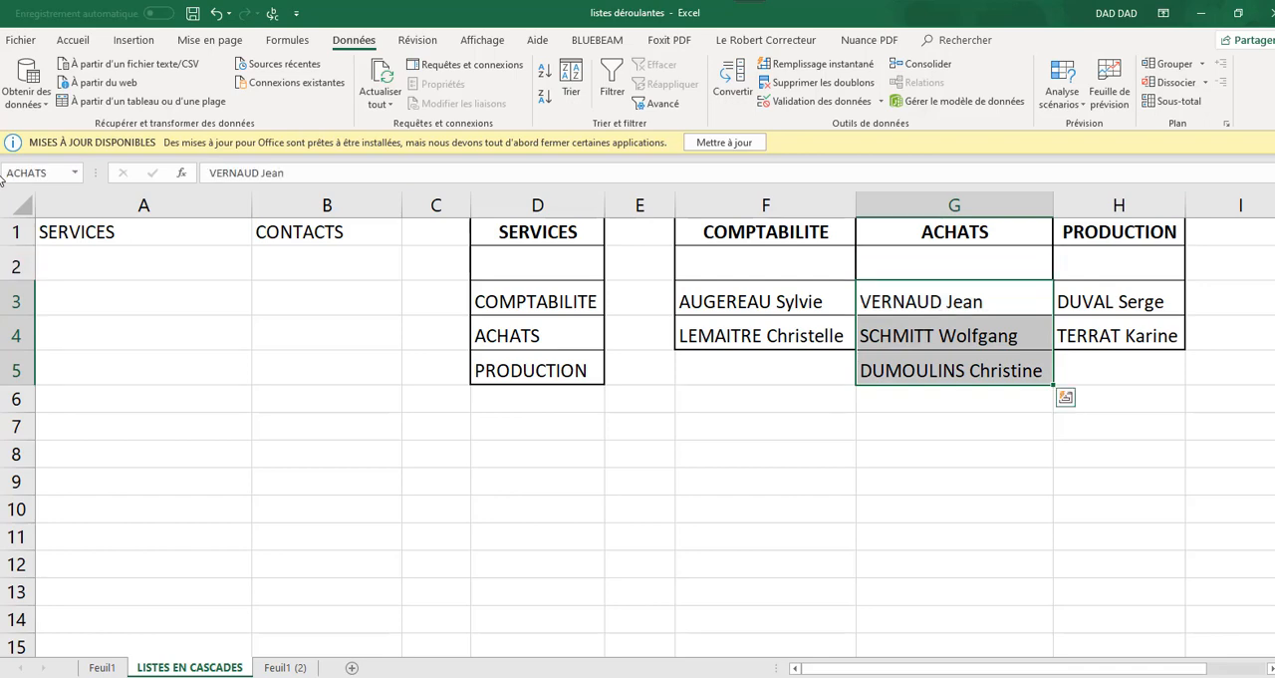
drag(1058, 261, 1079, 338)
right_click(453, 426)
key(Escape)
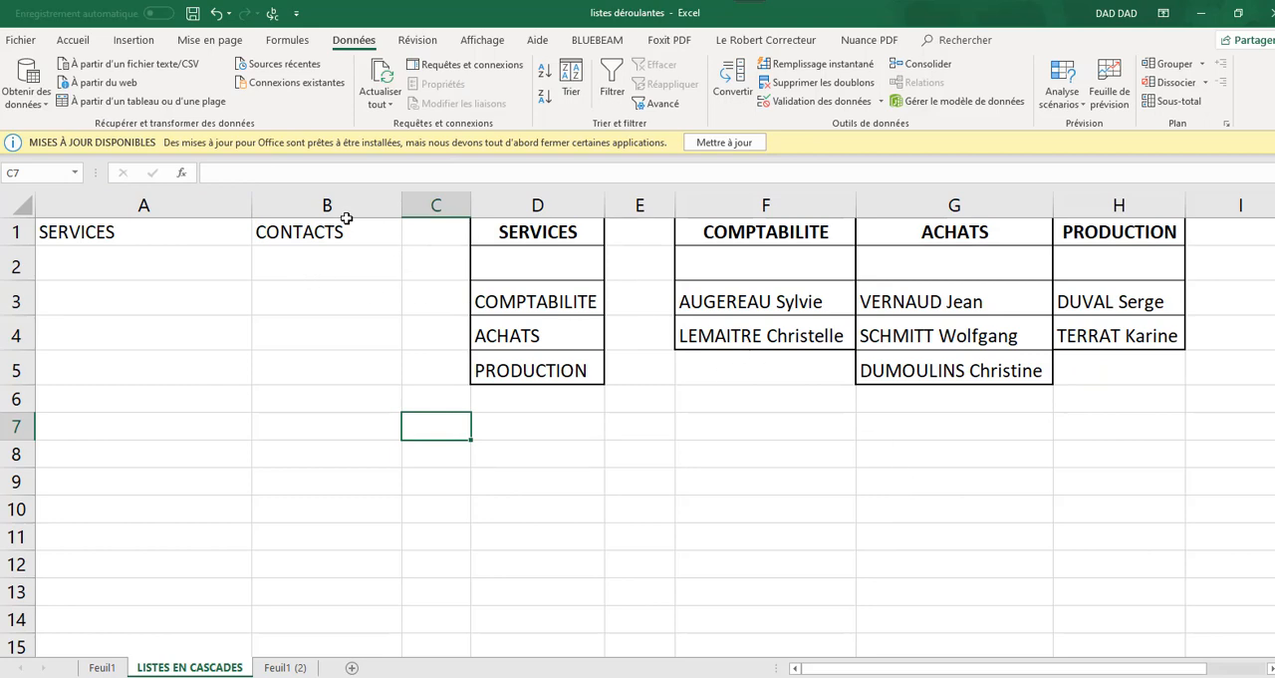
Start a data validation rule for cell B2 under CONTACTS and set it to allow a list (Liste)
double_click(308, 262)
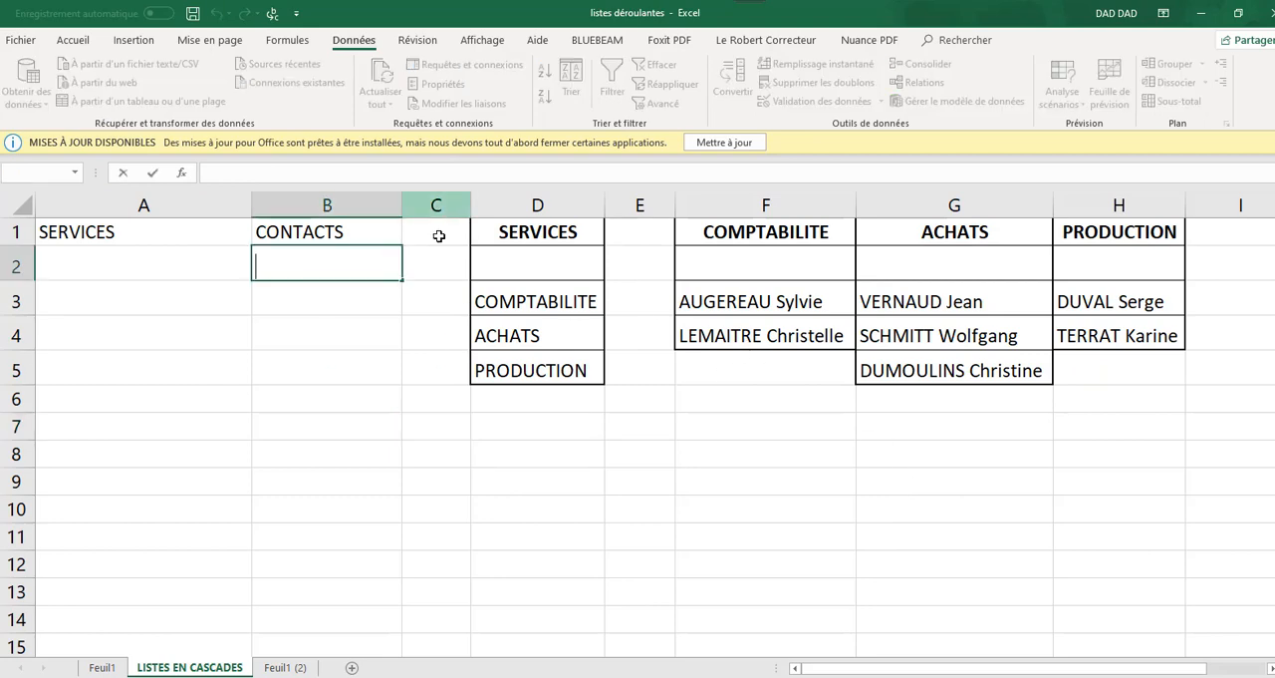
click(320, 320)
click(305, 255)
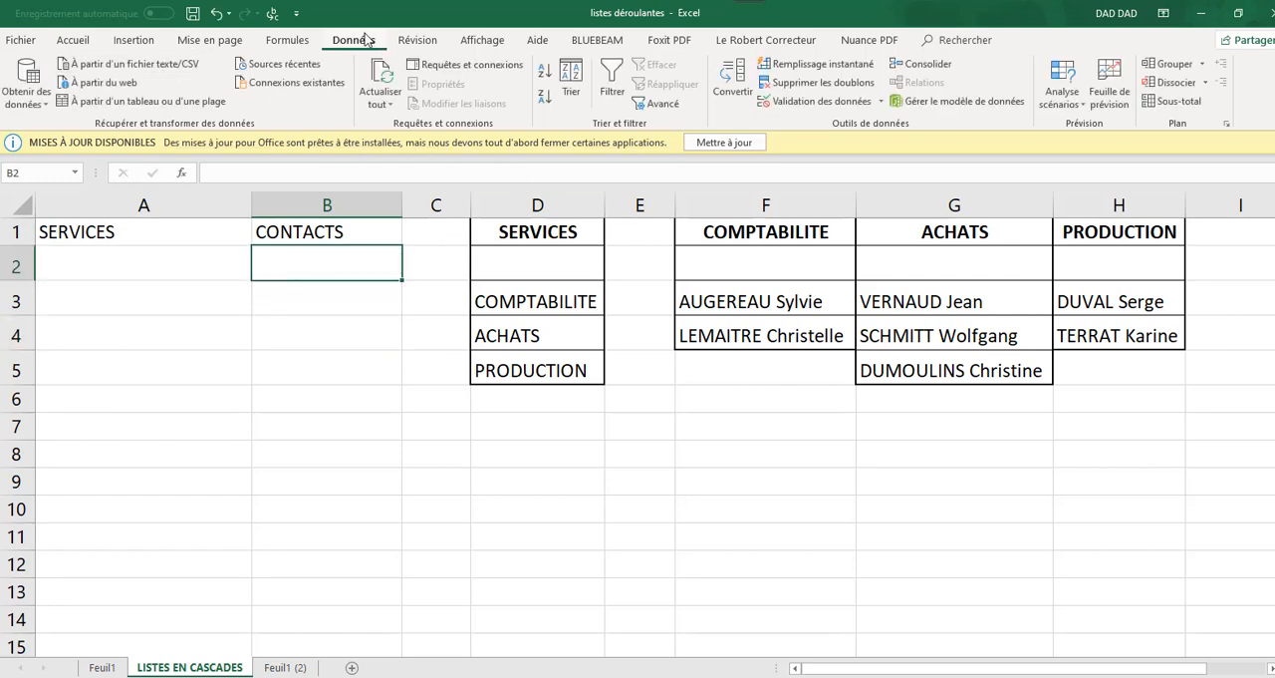
click(842, 104)
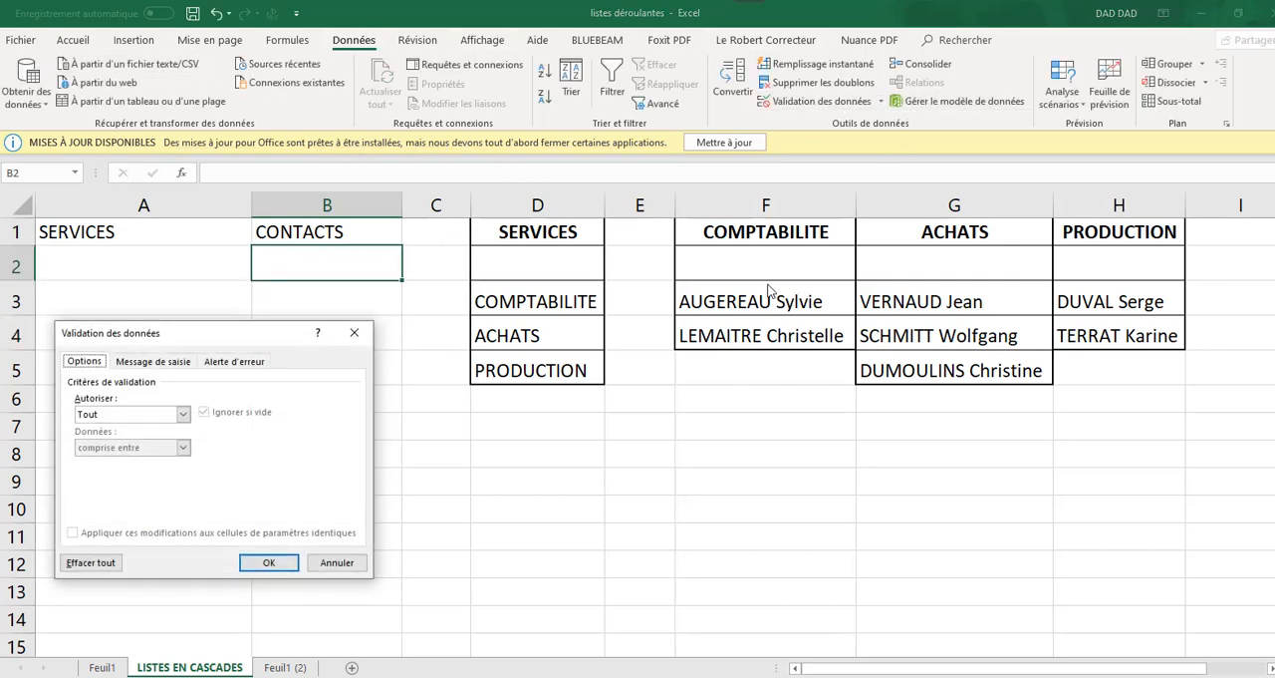
click(183, 414)
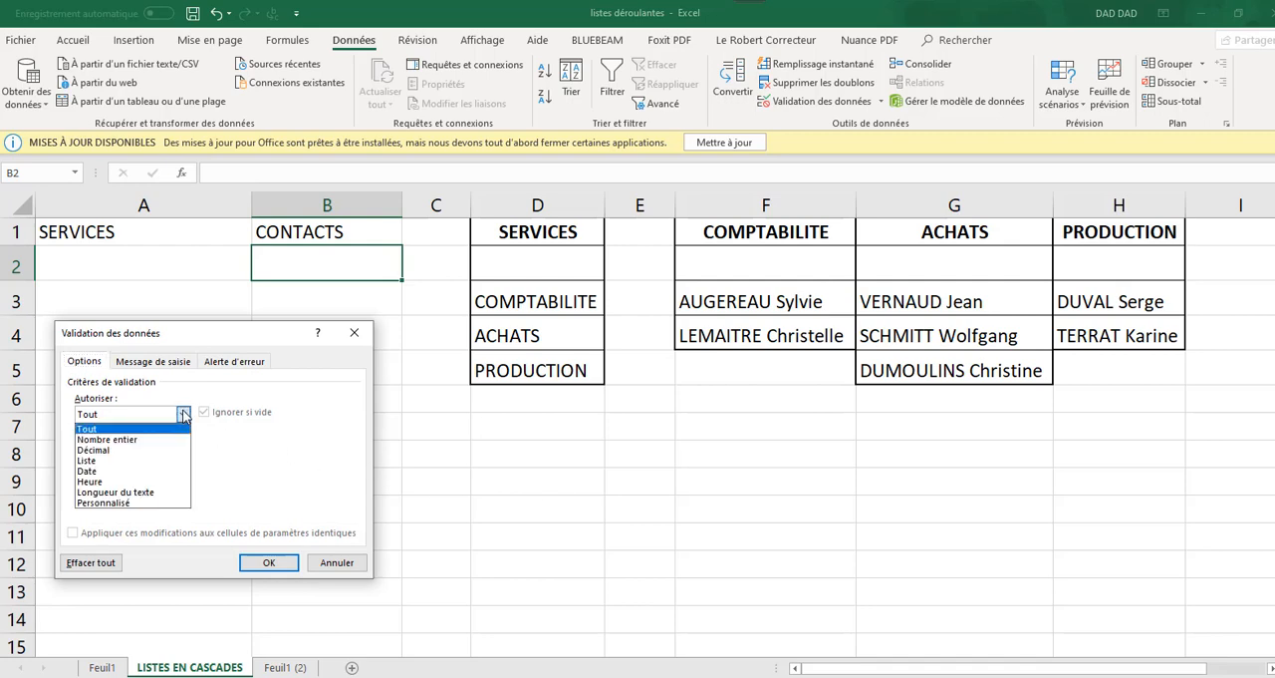
click(118, 463)
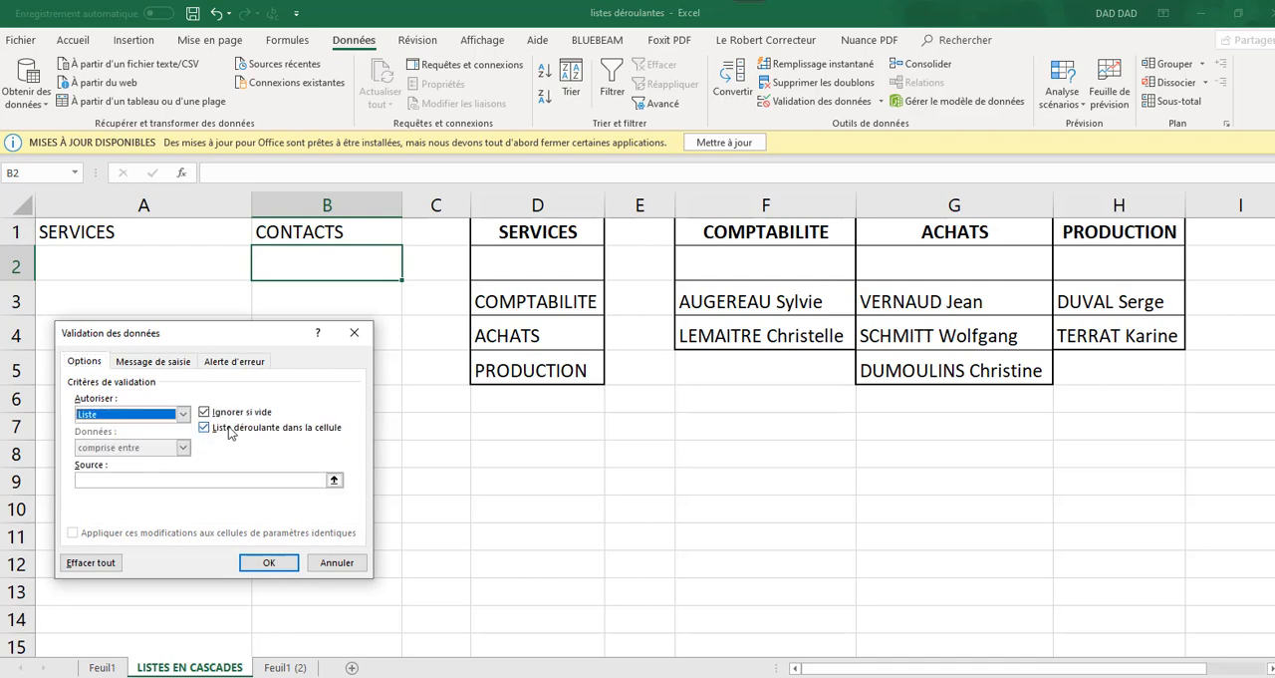
Set the list source for B2 to =indirect($A$2) and apply the validation despite the source warning
click(95, 481)
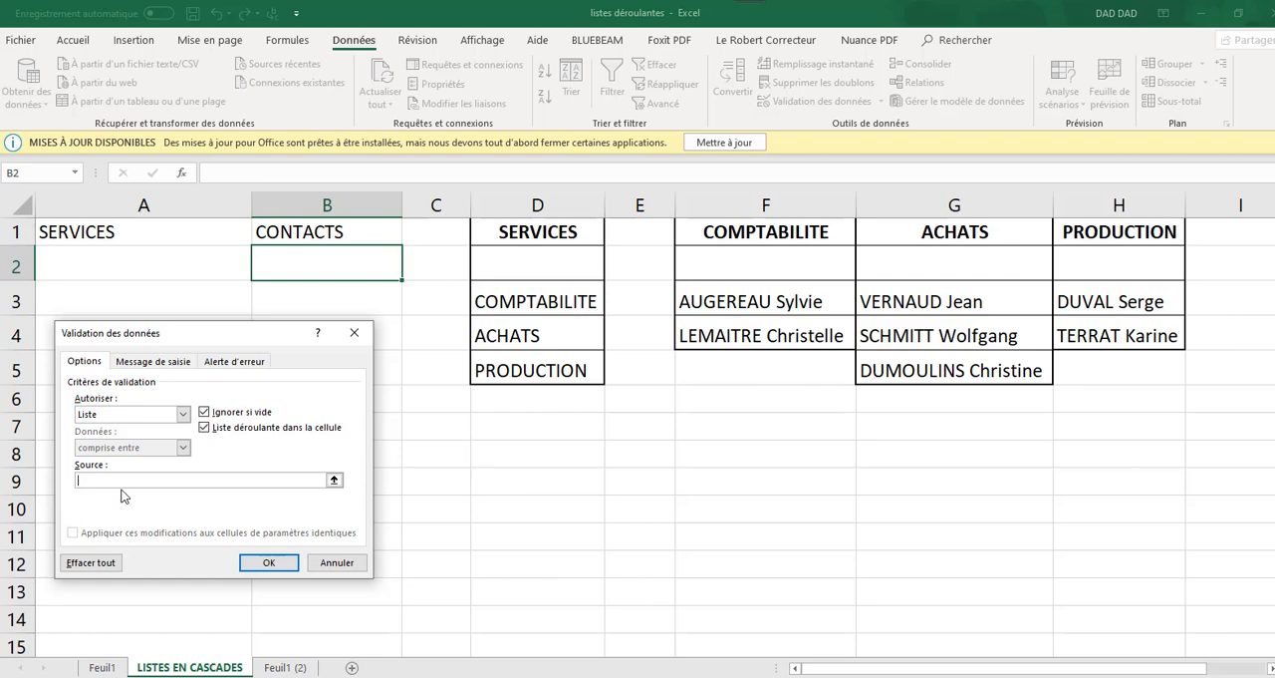
key(Caps_Lock)
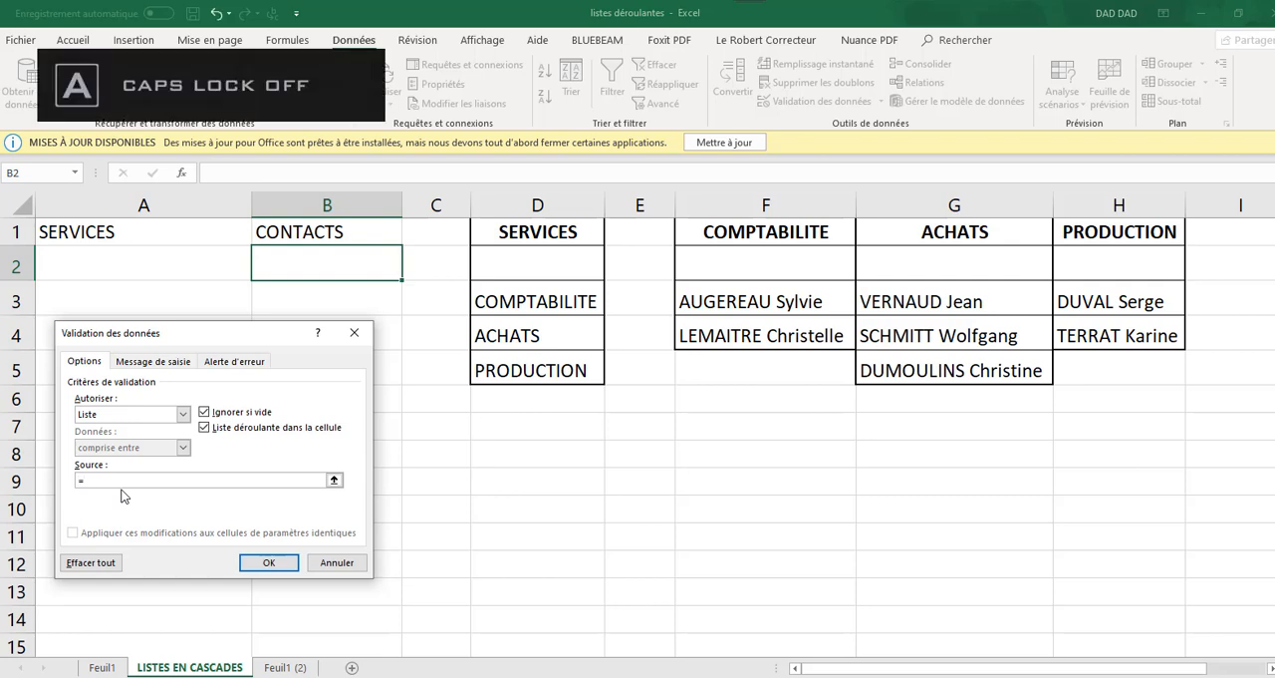
text(indirec)
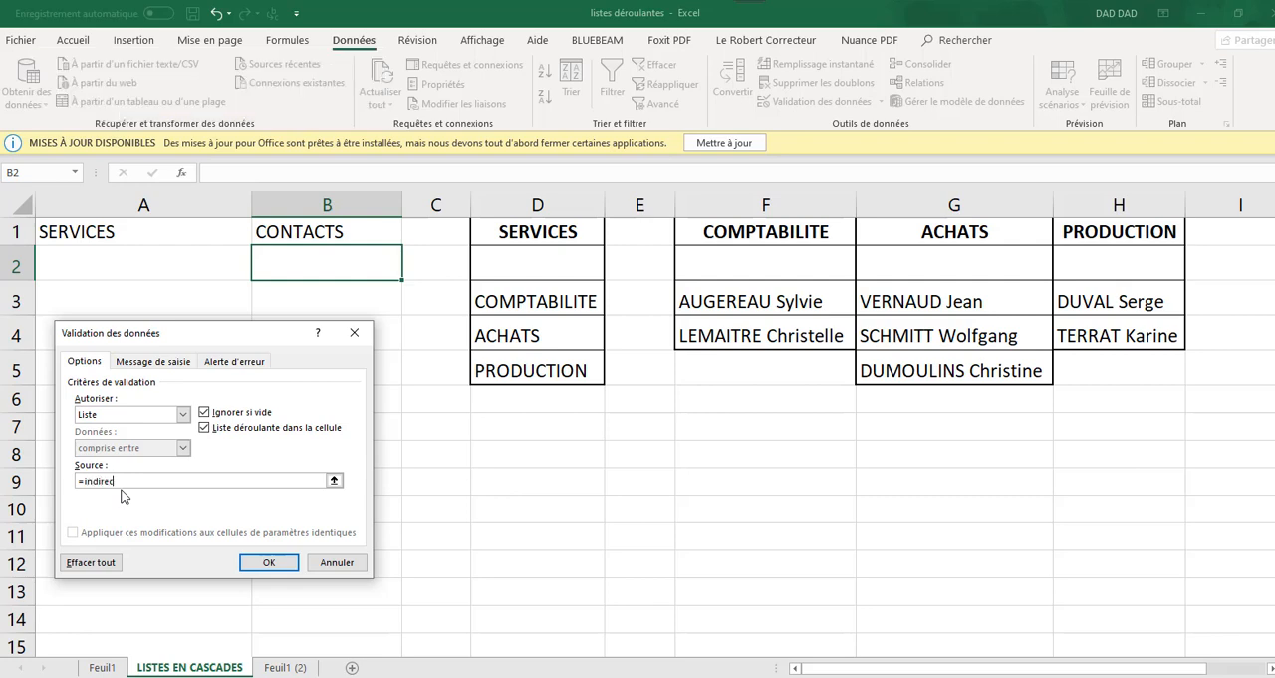
text(t()
click(83, 261)
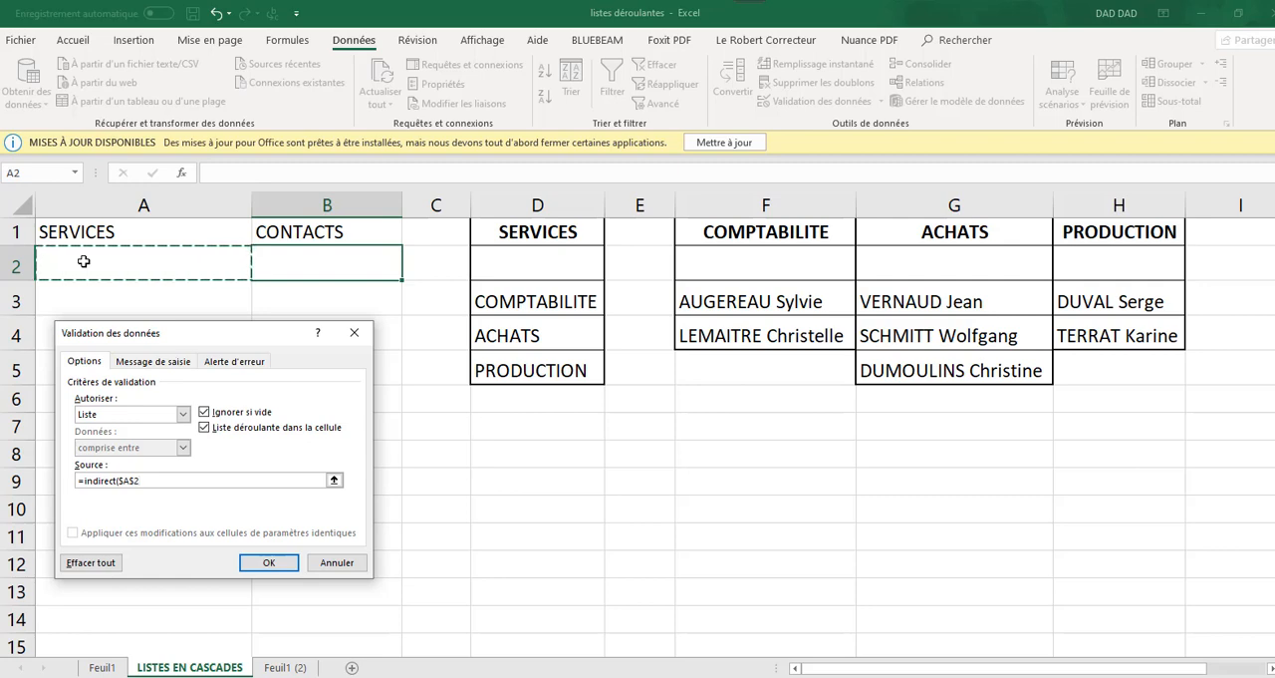
text())
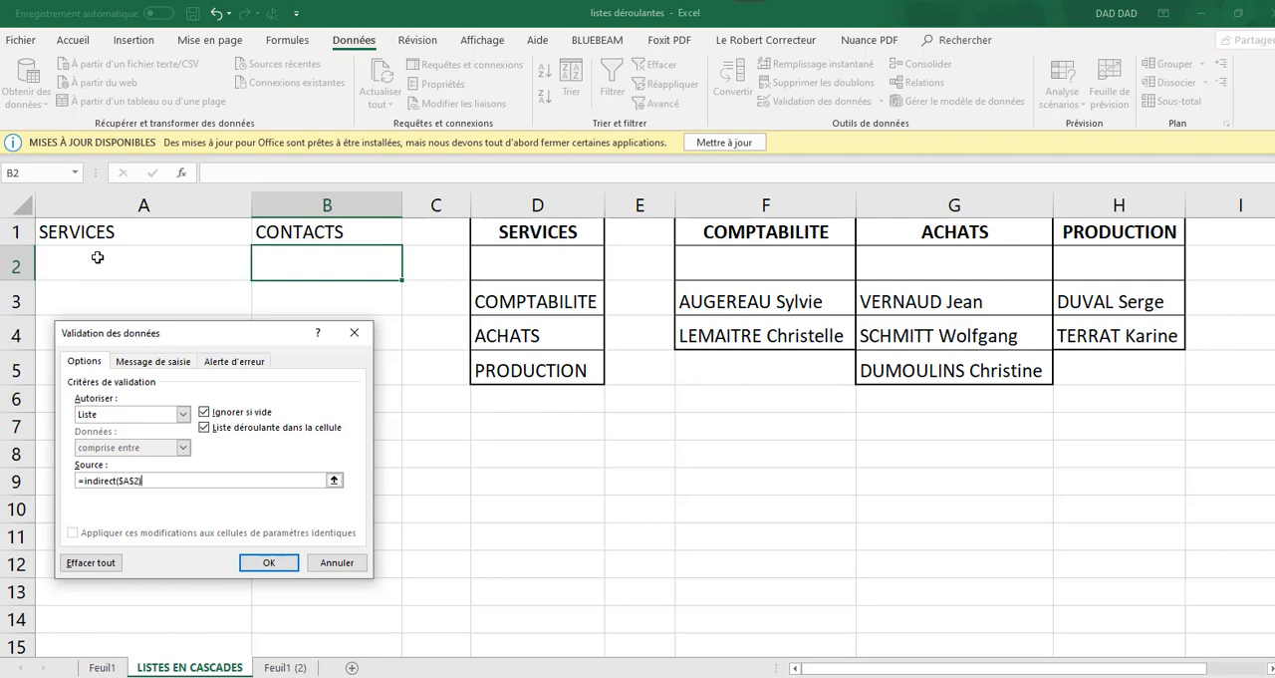
click(265, 563)
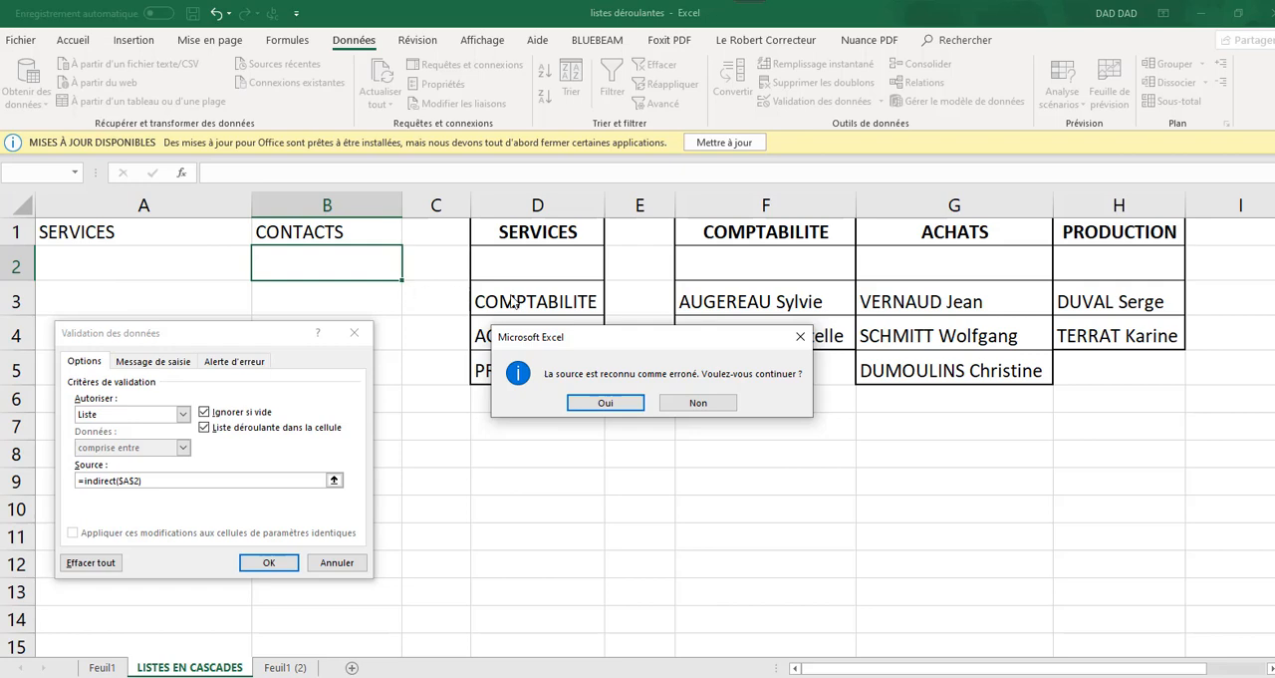
click(612, 404)
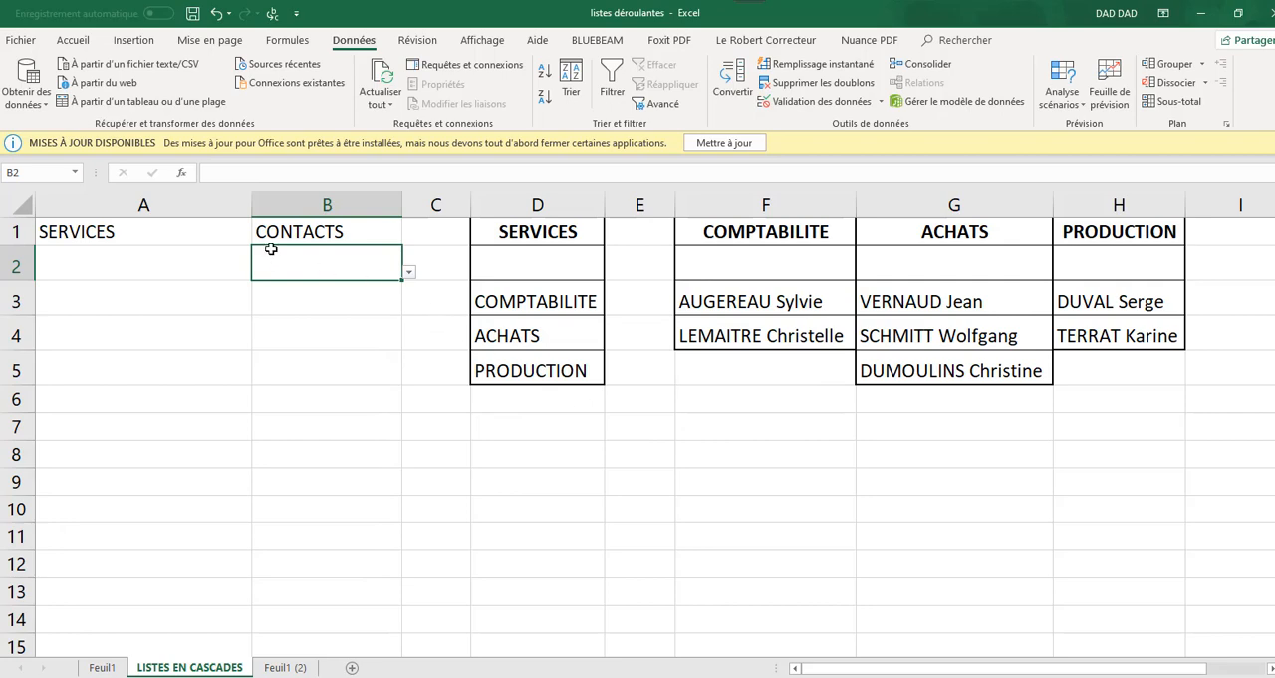
Choose COMPTABILITE in A2 and open the dependent contacts list in B2
click(133, 262)
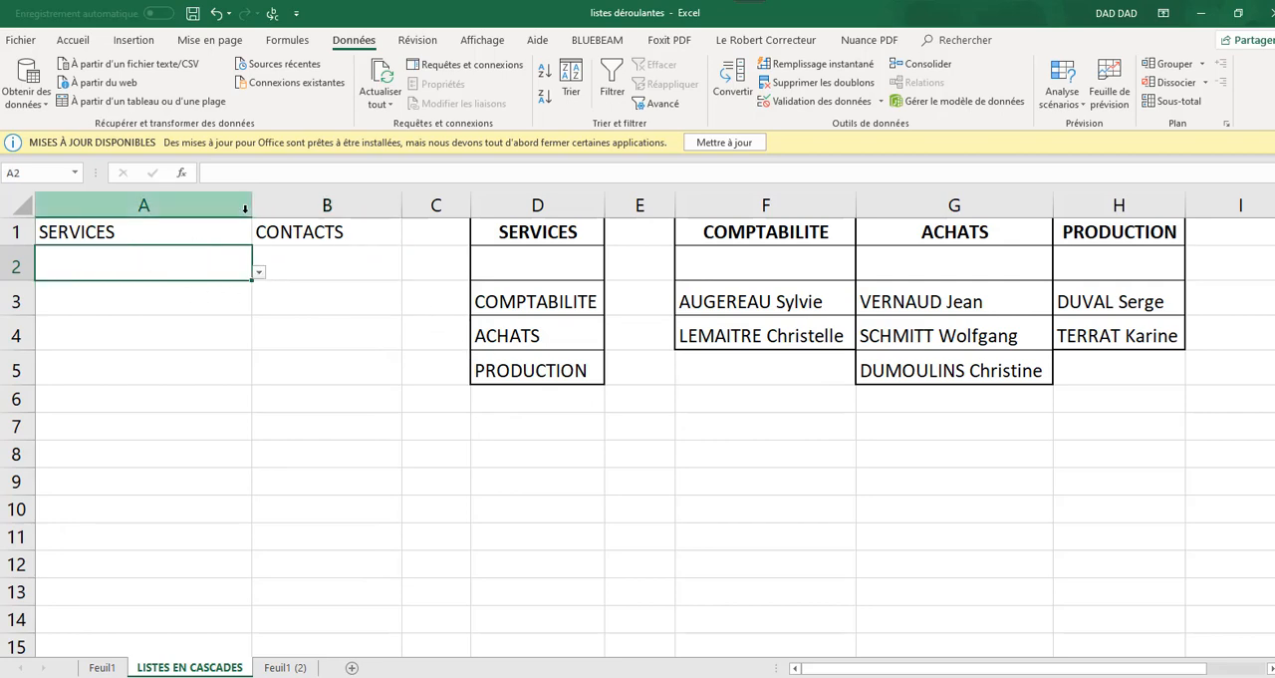
click(258, 272)
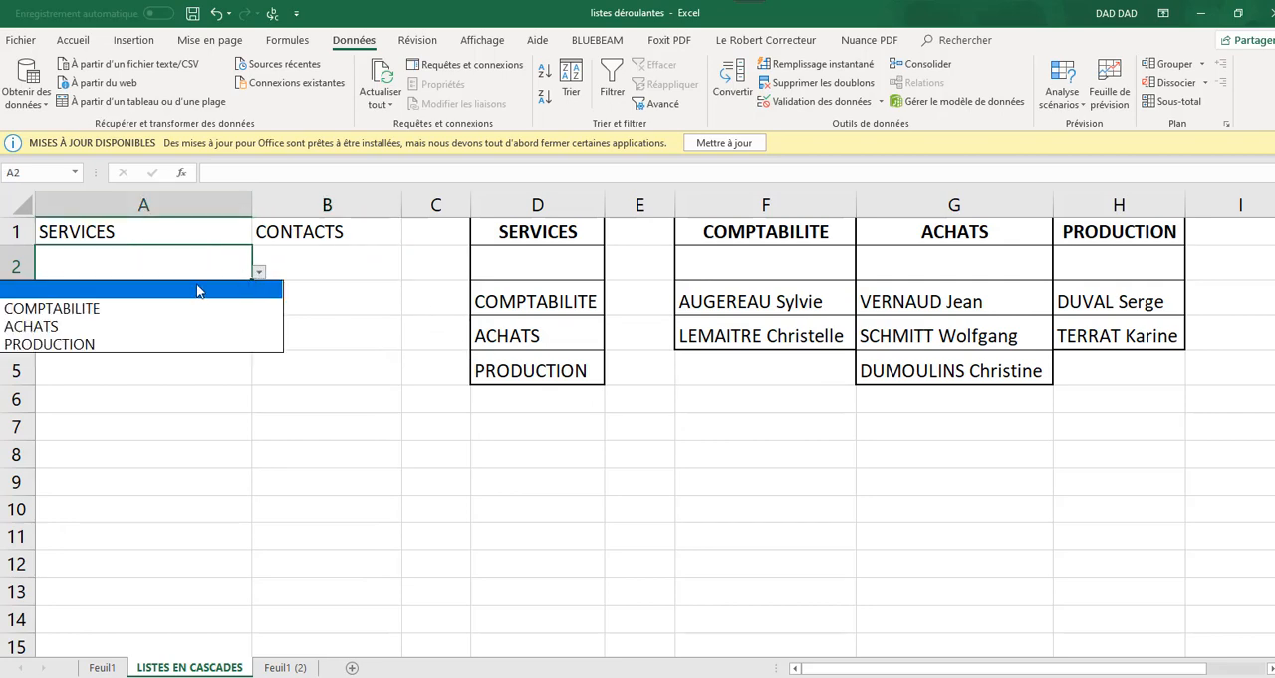
key(Escape)
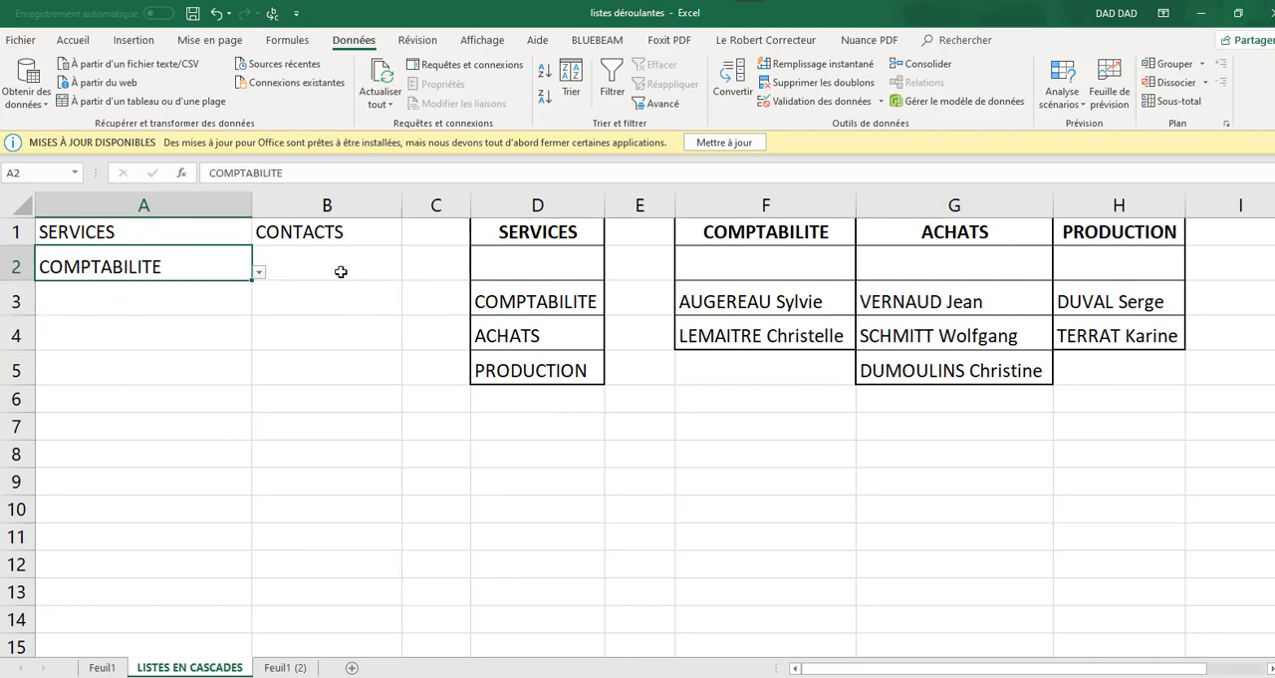
click(338, 269)
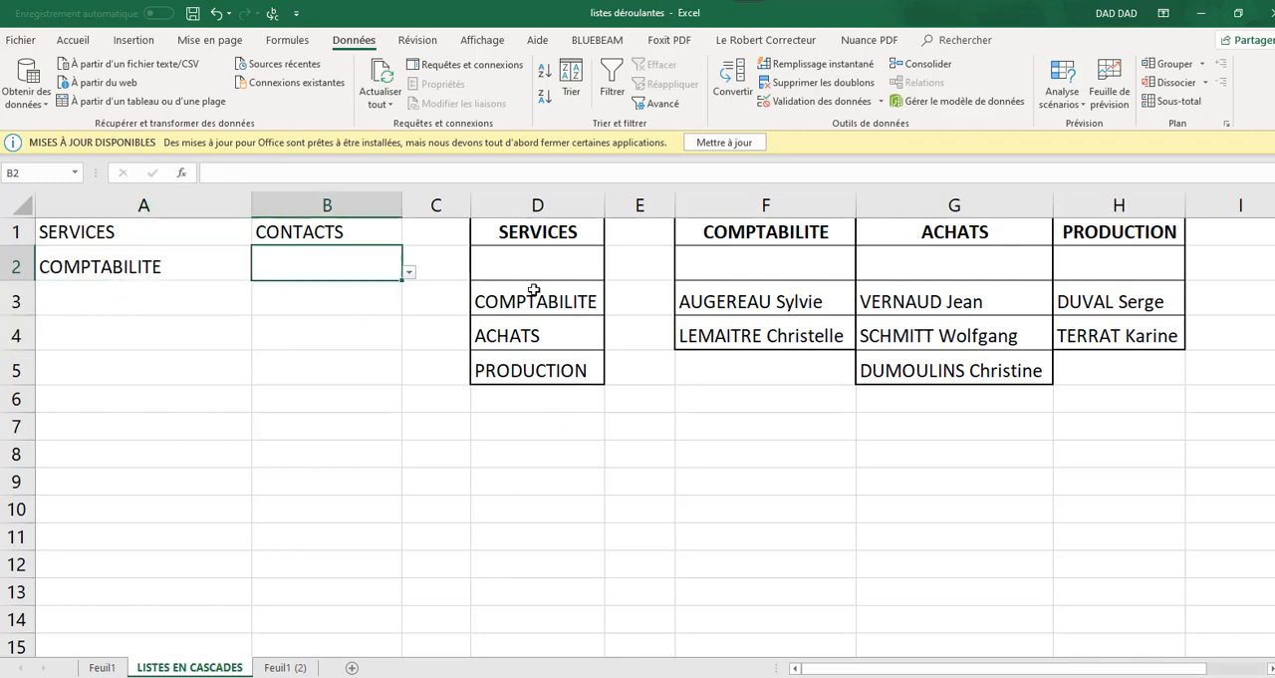
click(408, 272)
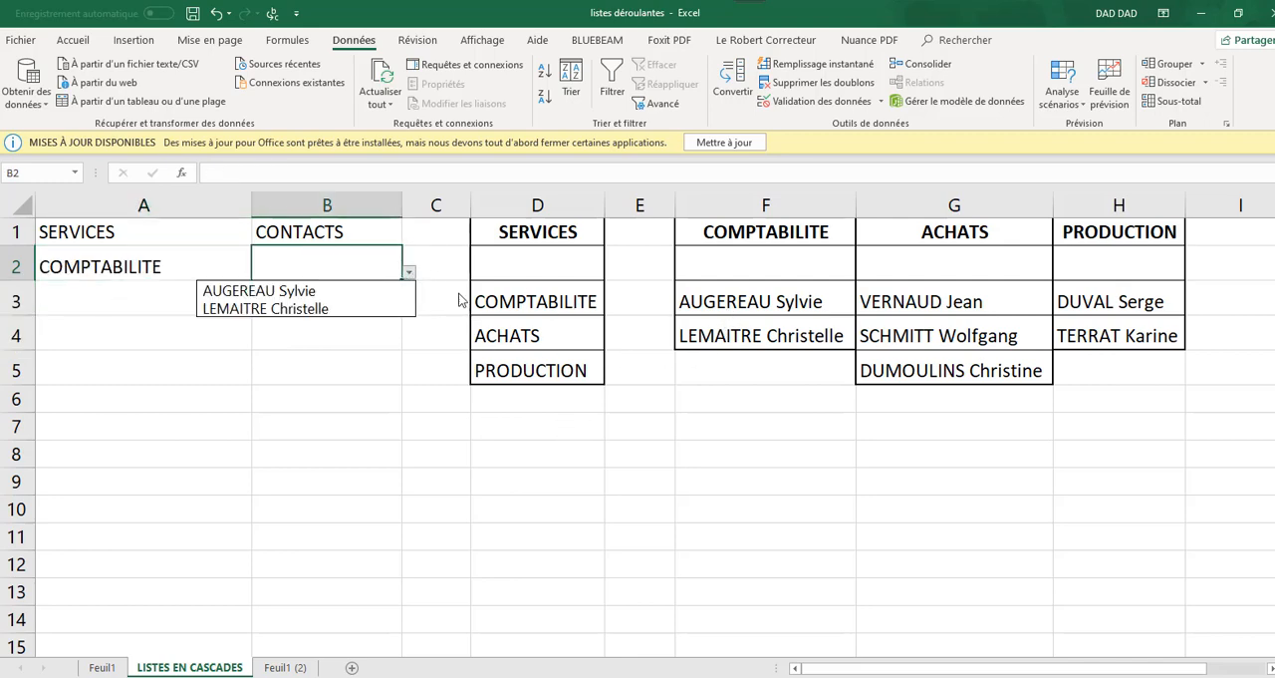
Choose ACHATS in A2 and check the dependent contacts list in B2 without picking a contact
key(Down)
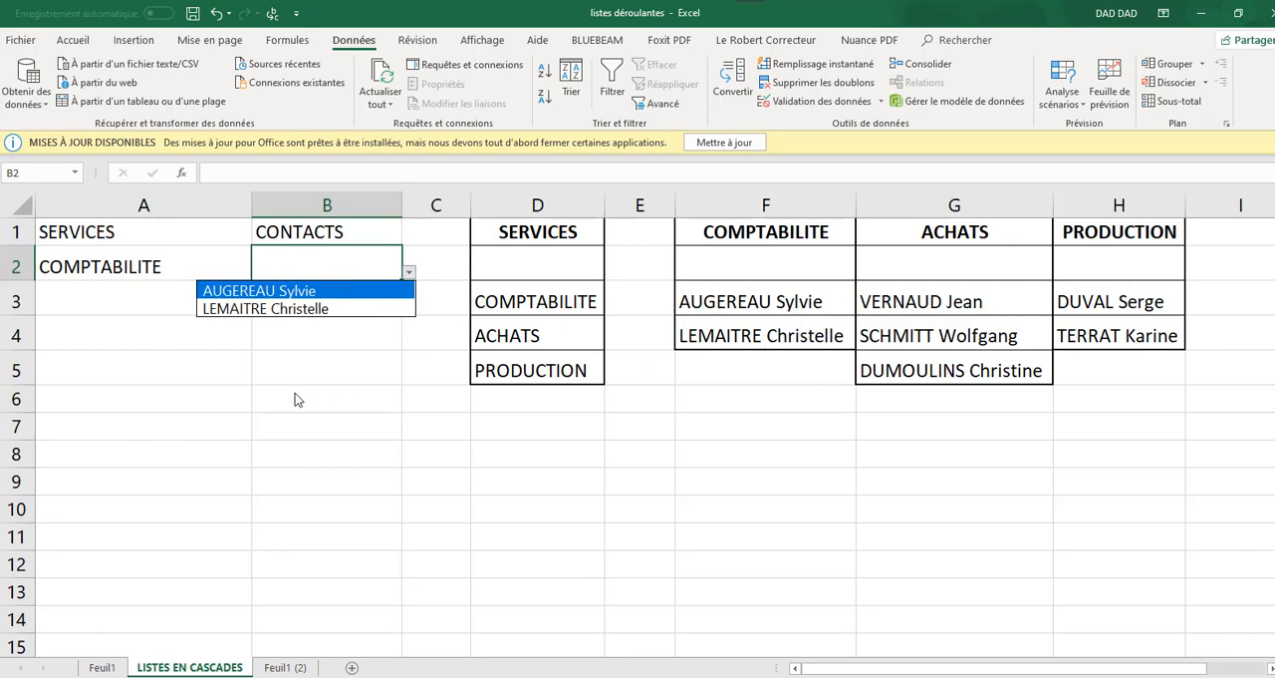
key(Escape)
click(195, 265)
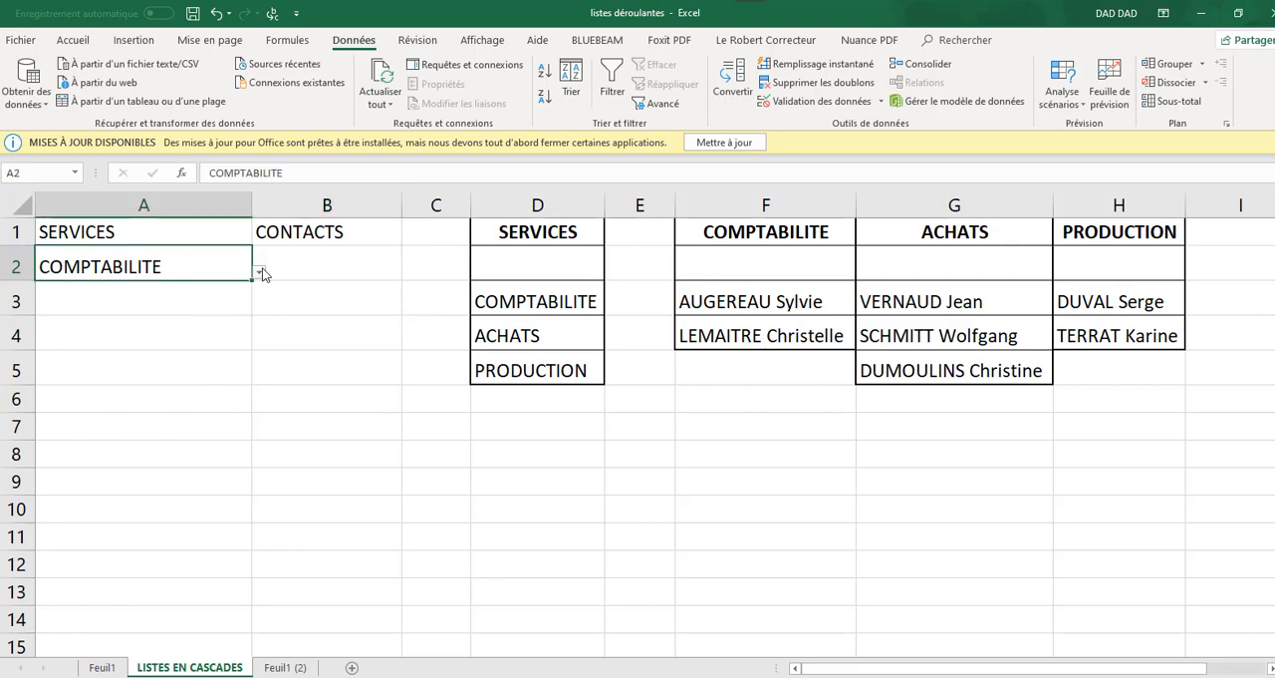
click(259, 271)
click(61, 327)
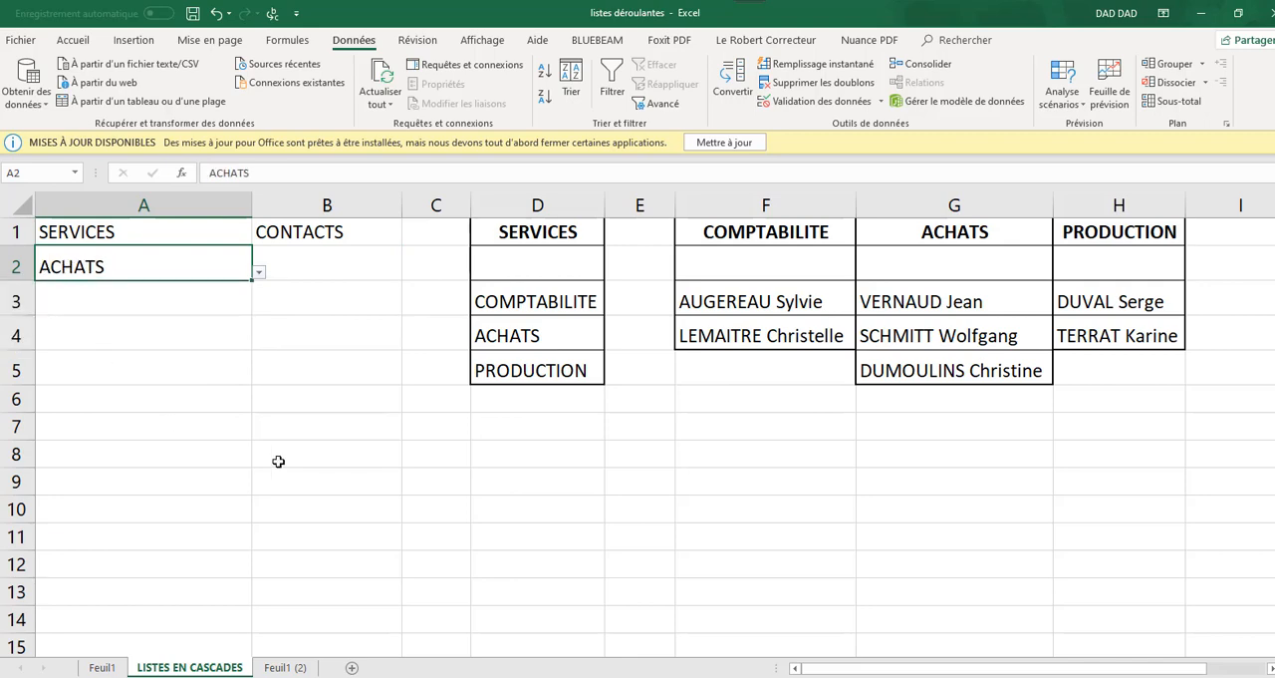
click(341, 275)
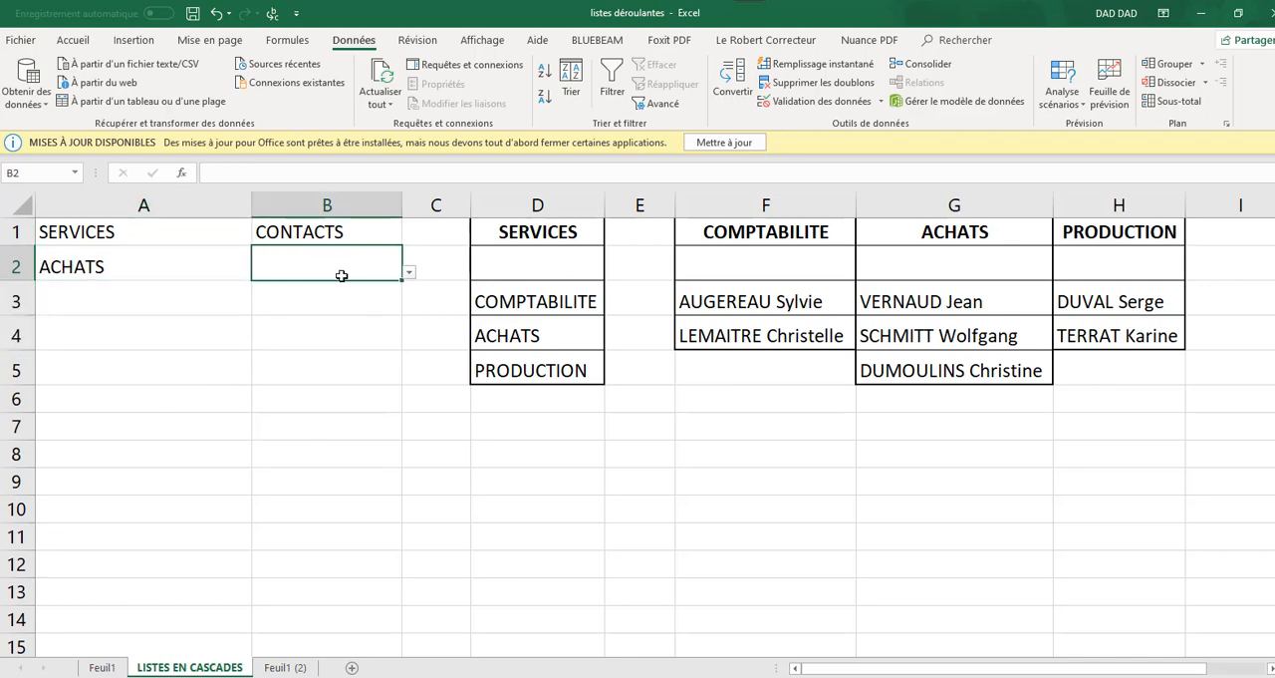
click(409, 273)
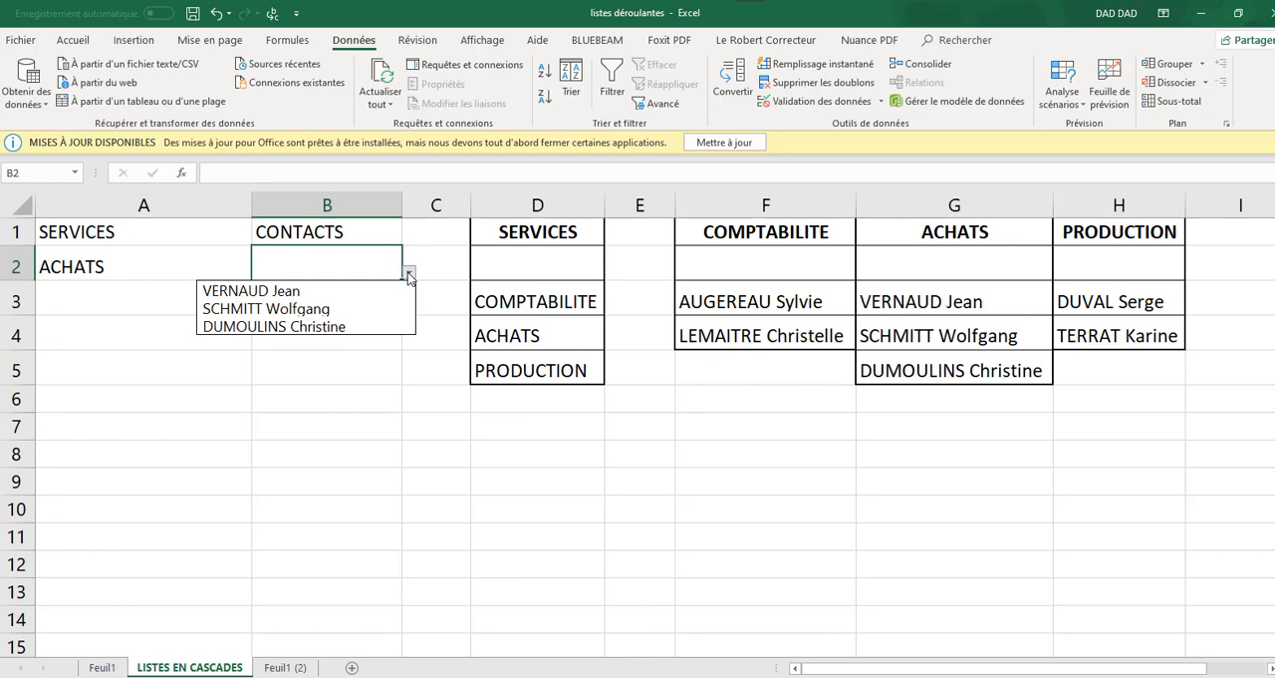
key(Escape)
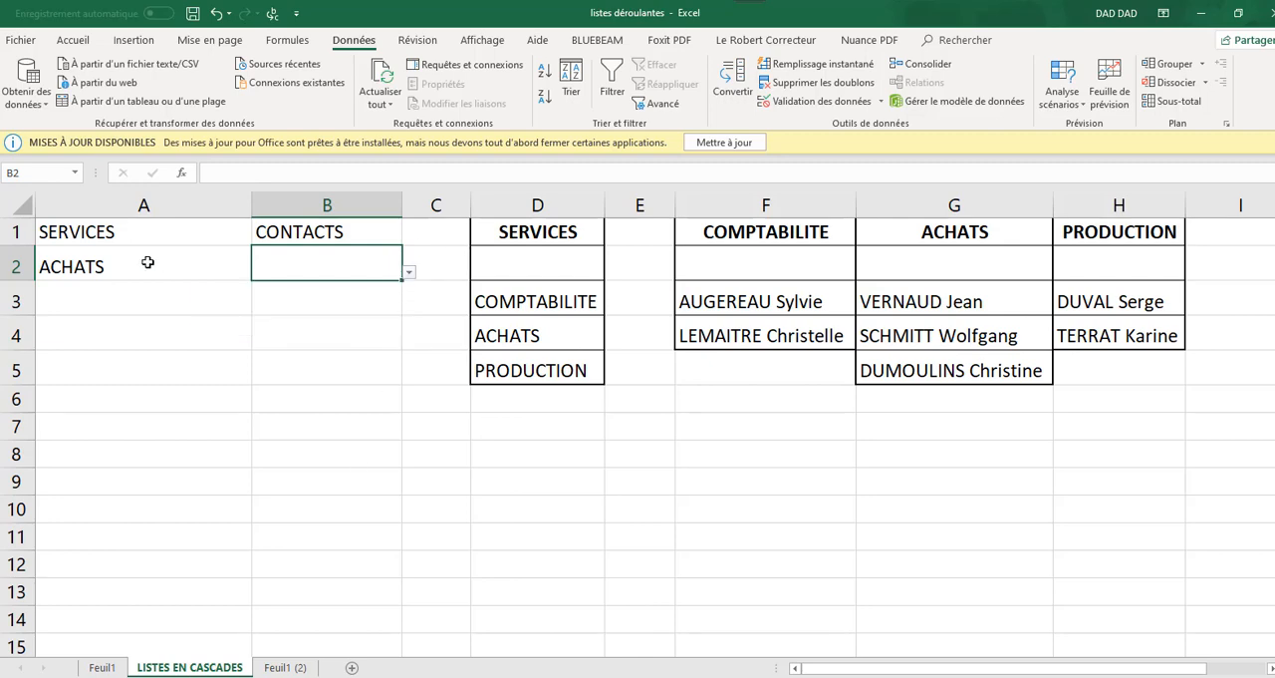
Set the service in A2 to PRODUCTION and check which contacts the list in B2 offers
click(189, 264)
click(258, 272)
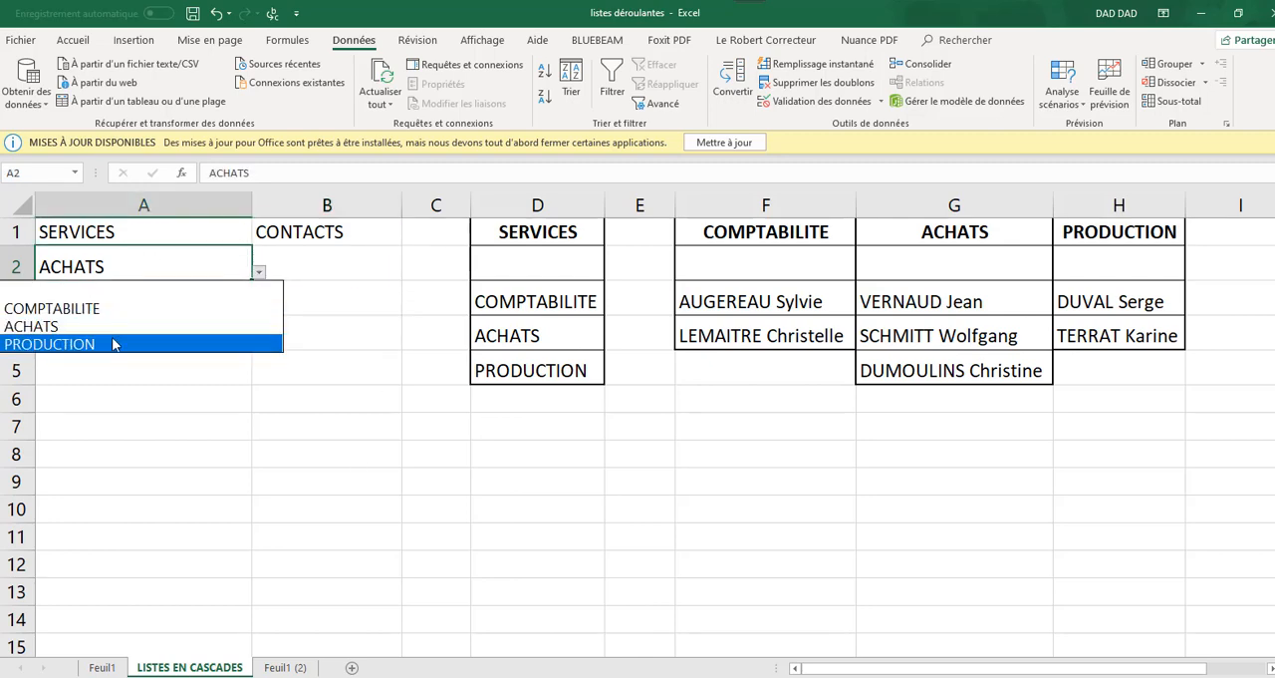
click(239, 345)
click(309, 265)
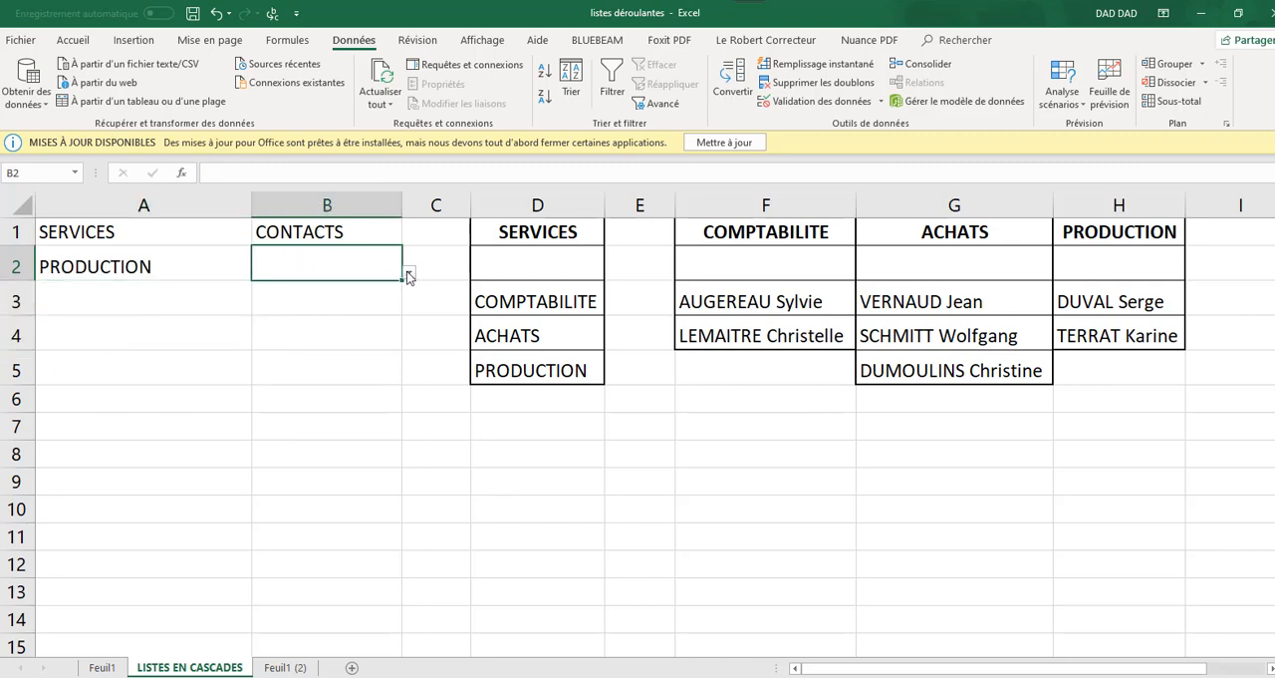
click(408, 275)
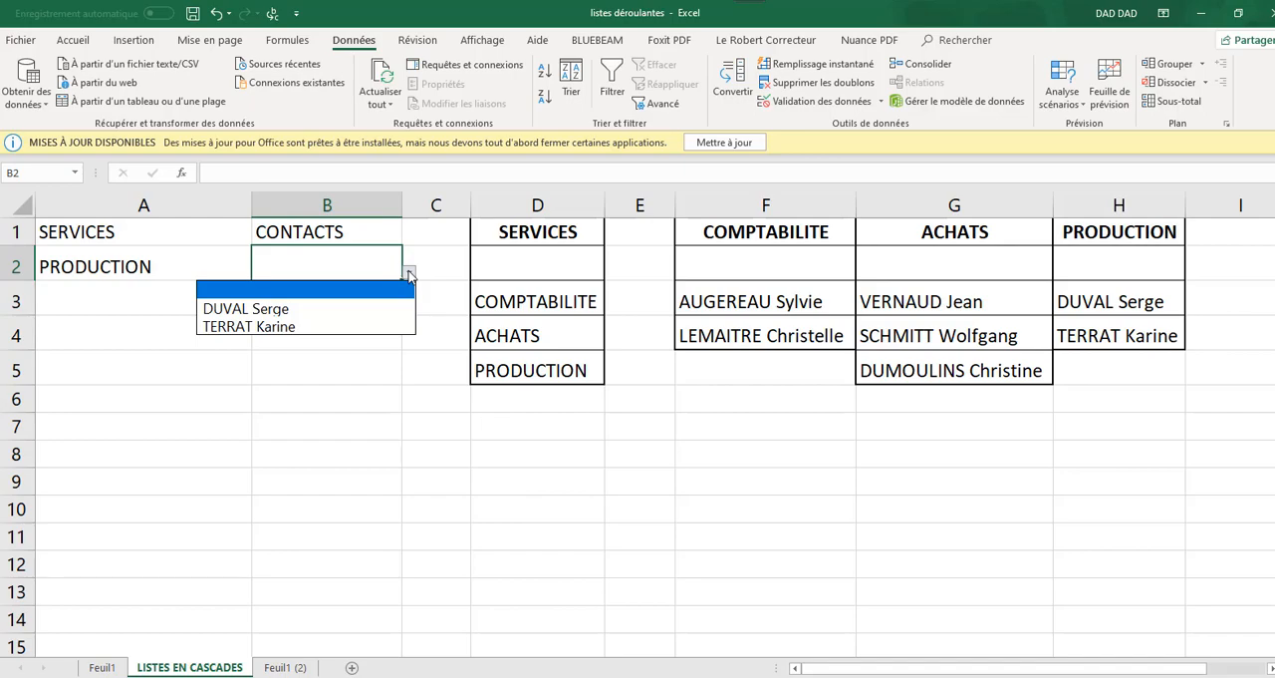
key(Escape)
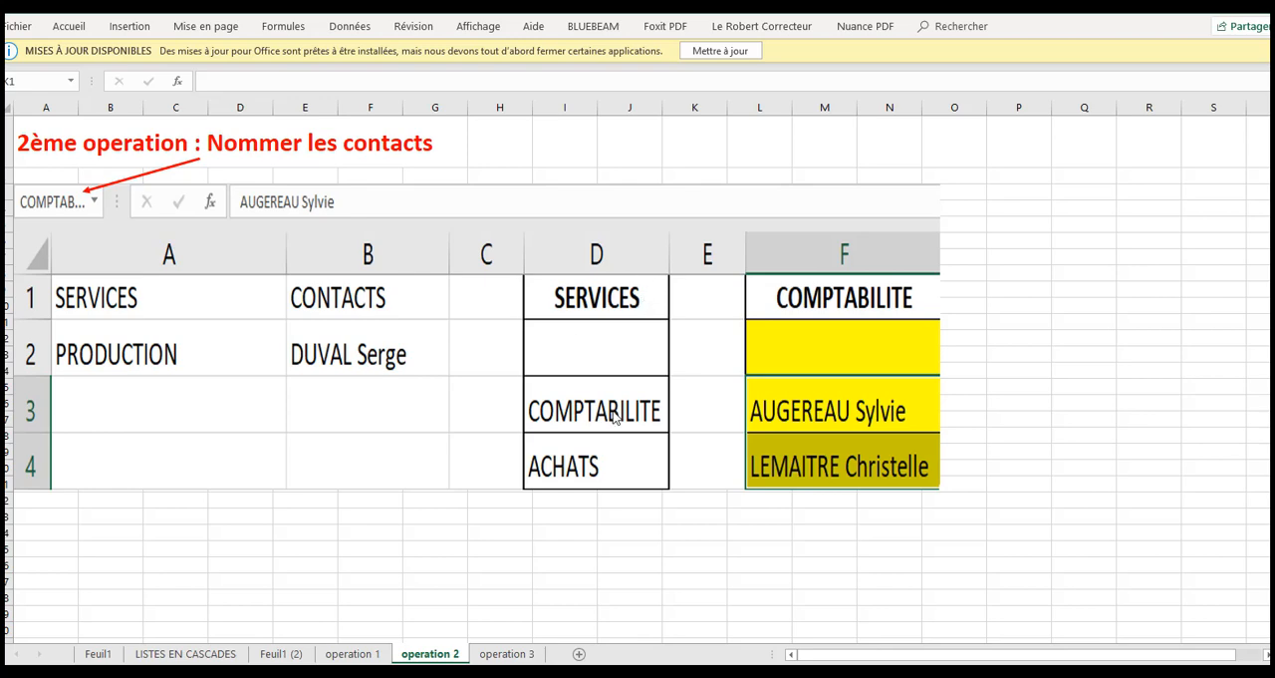
Go to the operation 3 sheet to review the data validation settings for the cascading list
click(507, 654)
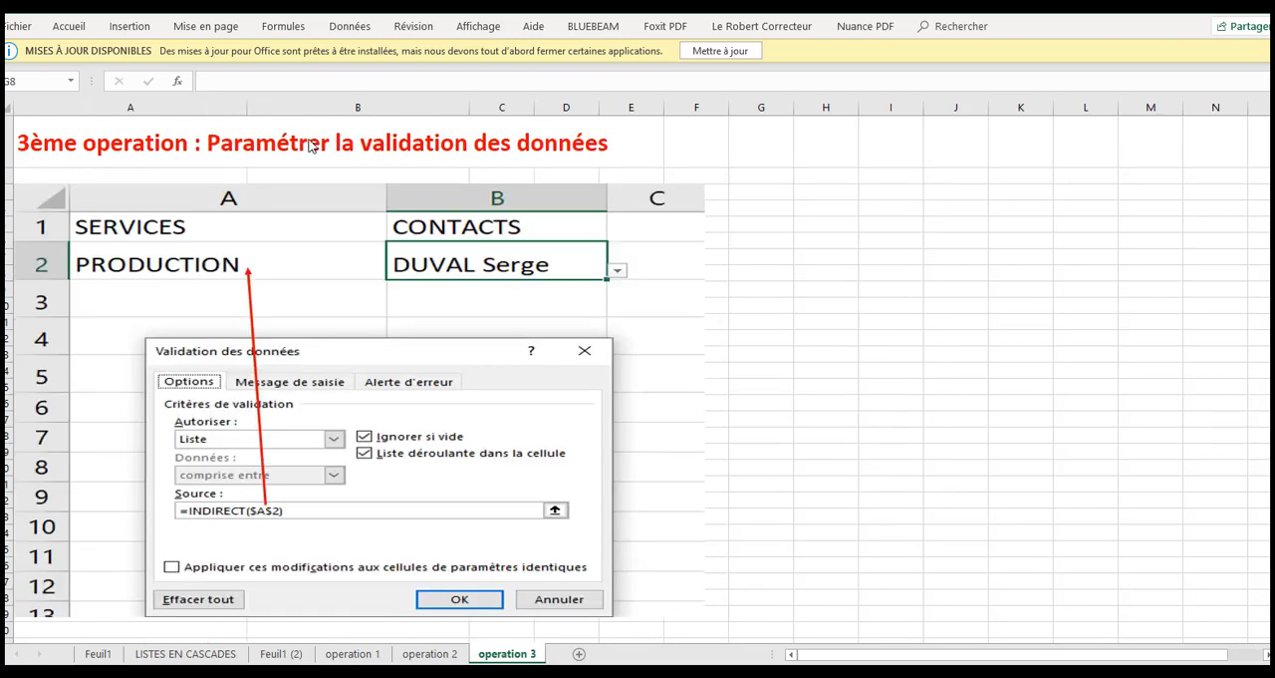